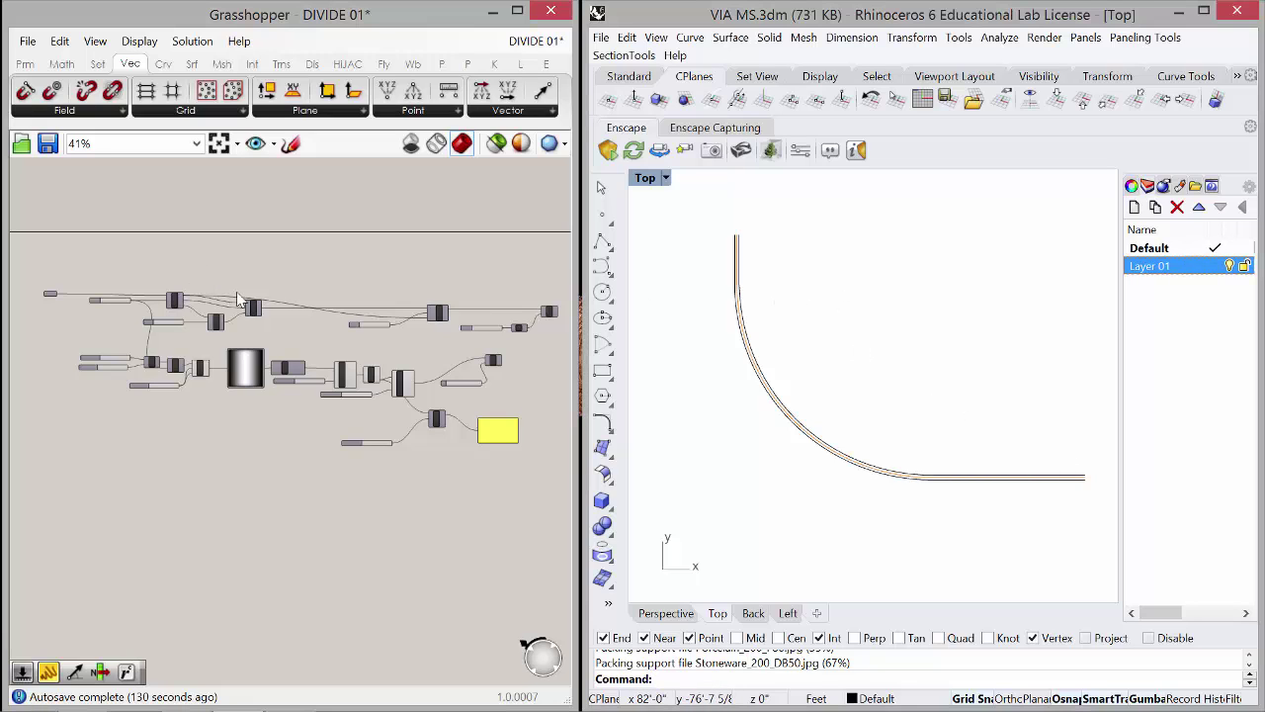
# Step: Turn on the Crv input's preview and select it to highlight the wall curve in Rhino
pyautogui.scroll(4, 777, 396)
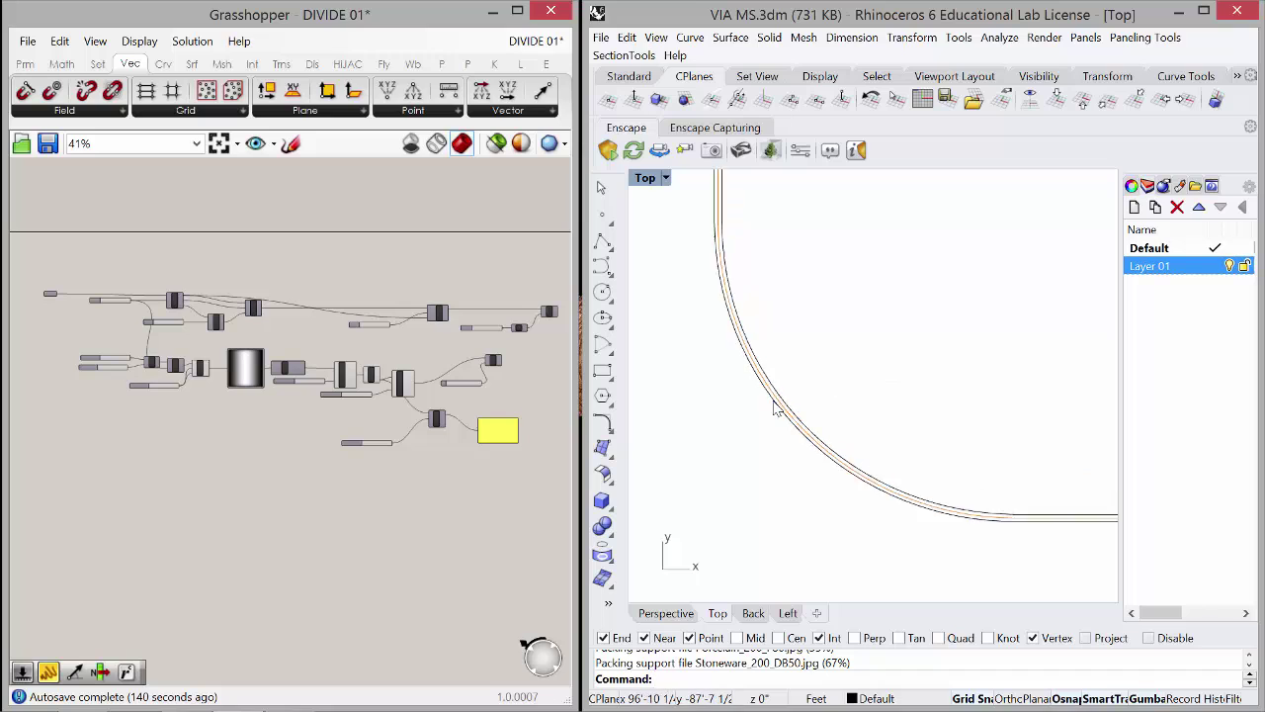
pyautogui.scroll(-4, 803, 382)
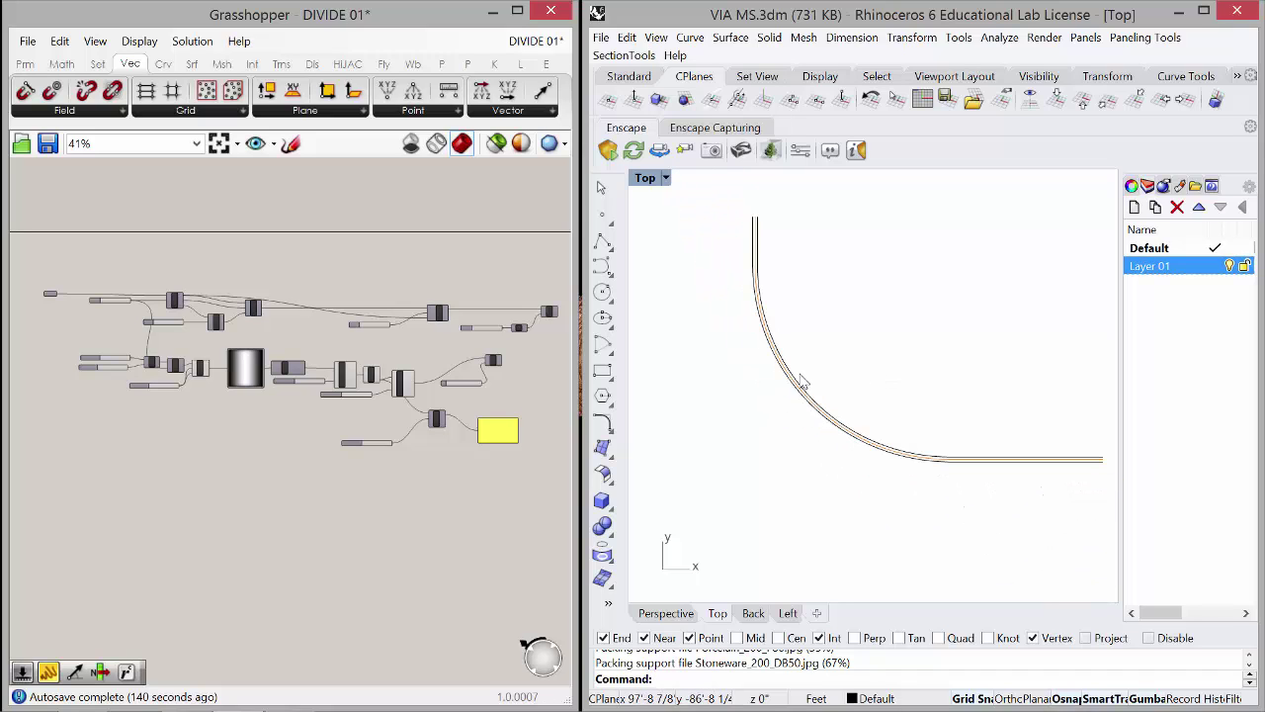
pyautogui.scroll(5, 44, 291)
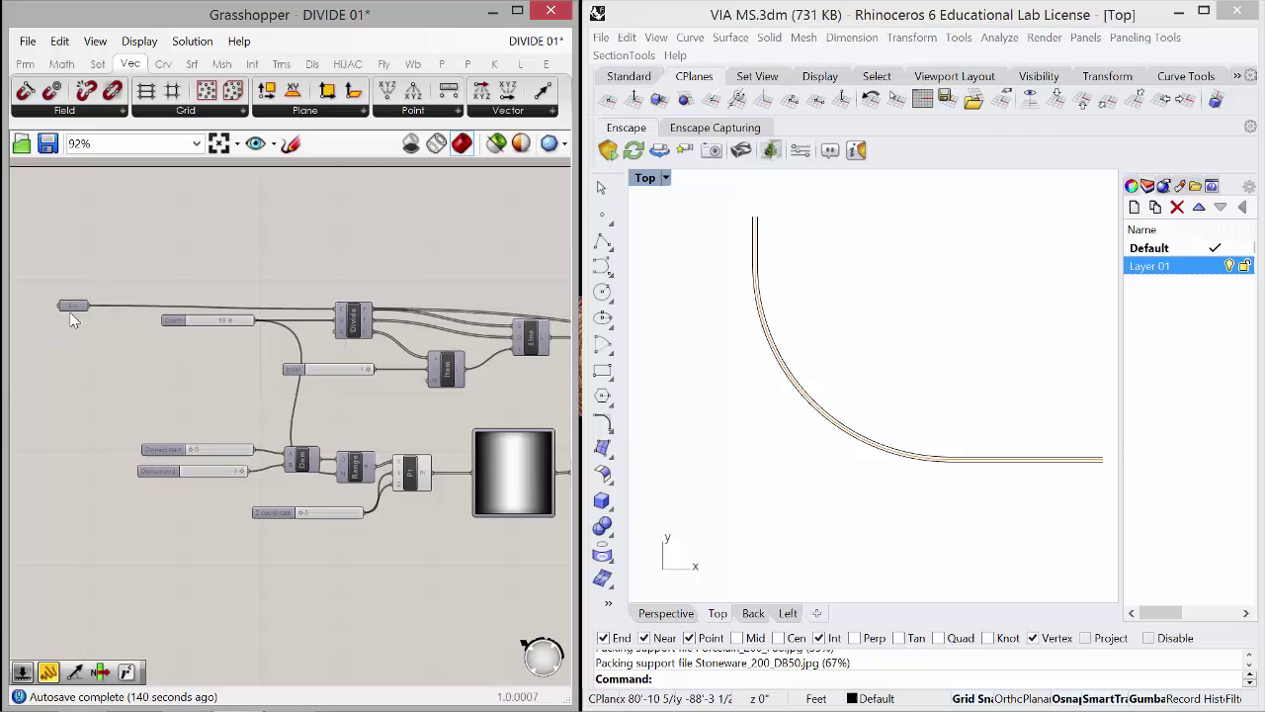
pyautogui.rightClick(79, 300)
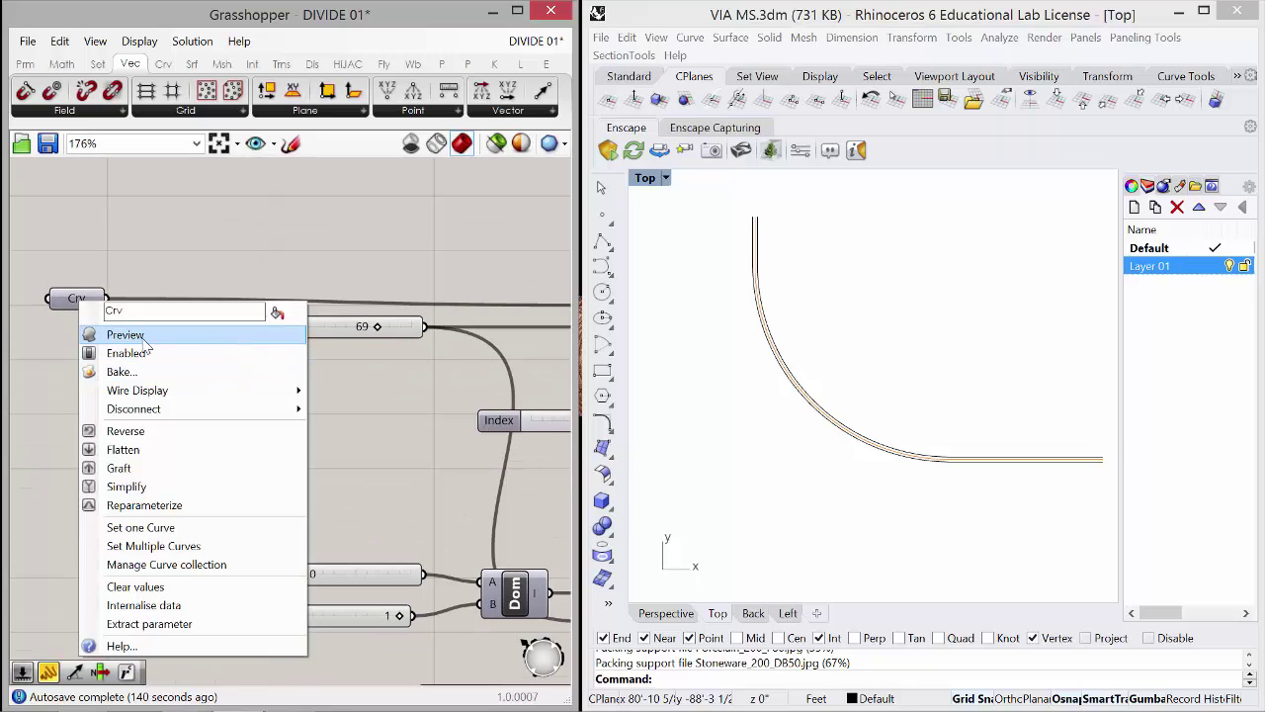
pyautogui.click(179, 291)
pyautogui.click(74, 301)
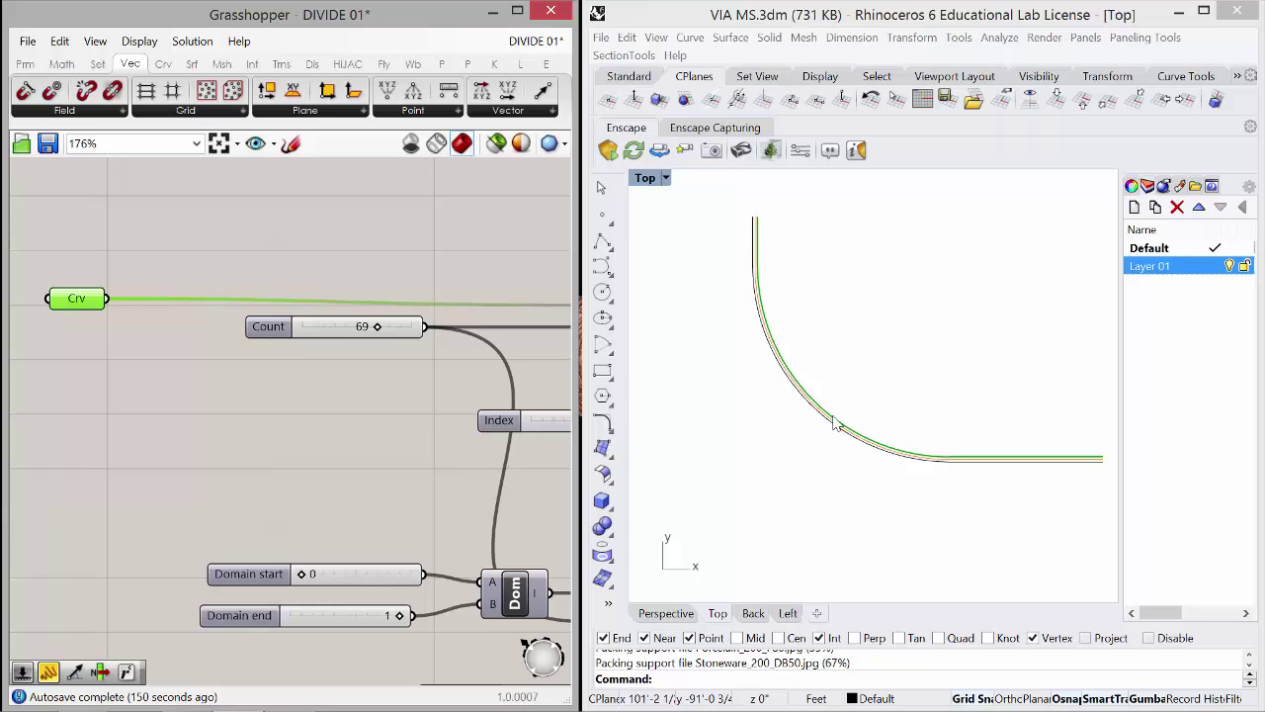
# Step: Deselect the curve input and select the Divide component
pyautogui.click(179, 241)
pyautogui.scroll(-3, 61, 271)
pyautogui.scroll(3, 372, 323)
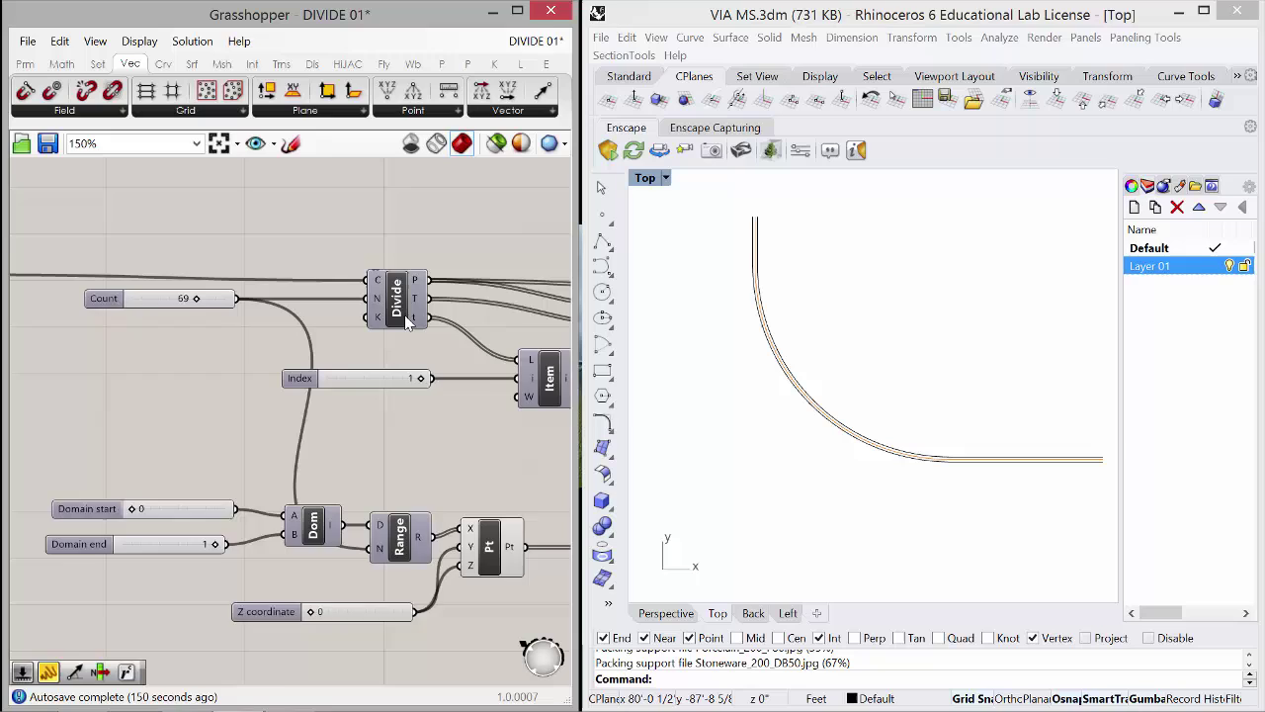
pyautogui.click(394, 310)
# Step: Enable Divide's preview to show its division points along the wall curve in Rhino
pyautogui.rightClick(394, 310)
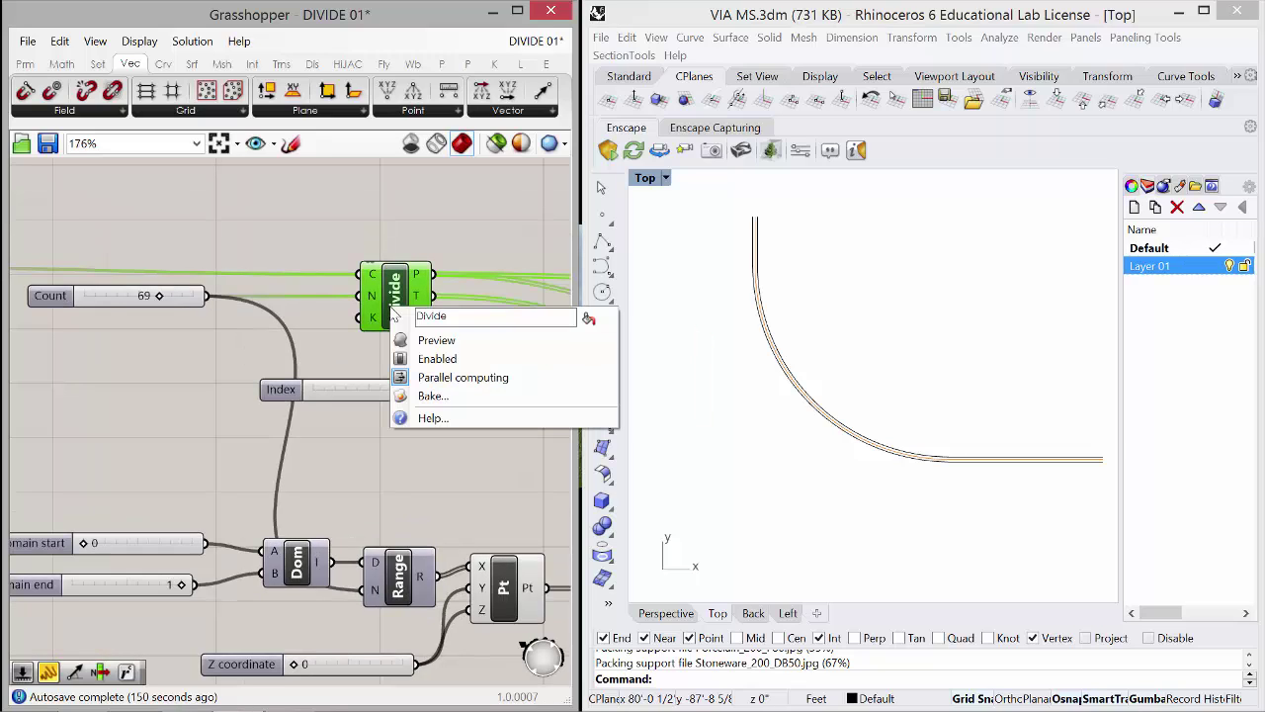
pyautogui.click(431, 341)
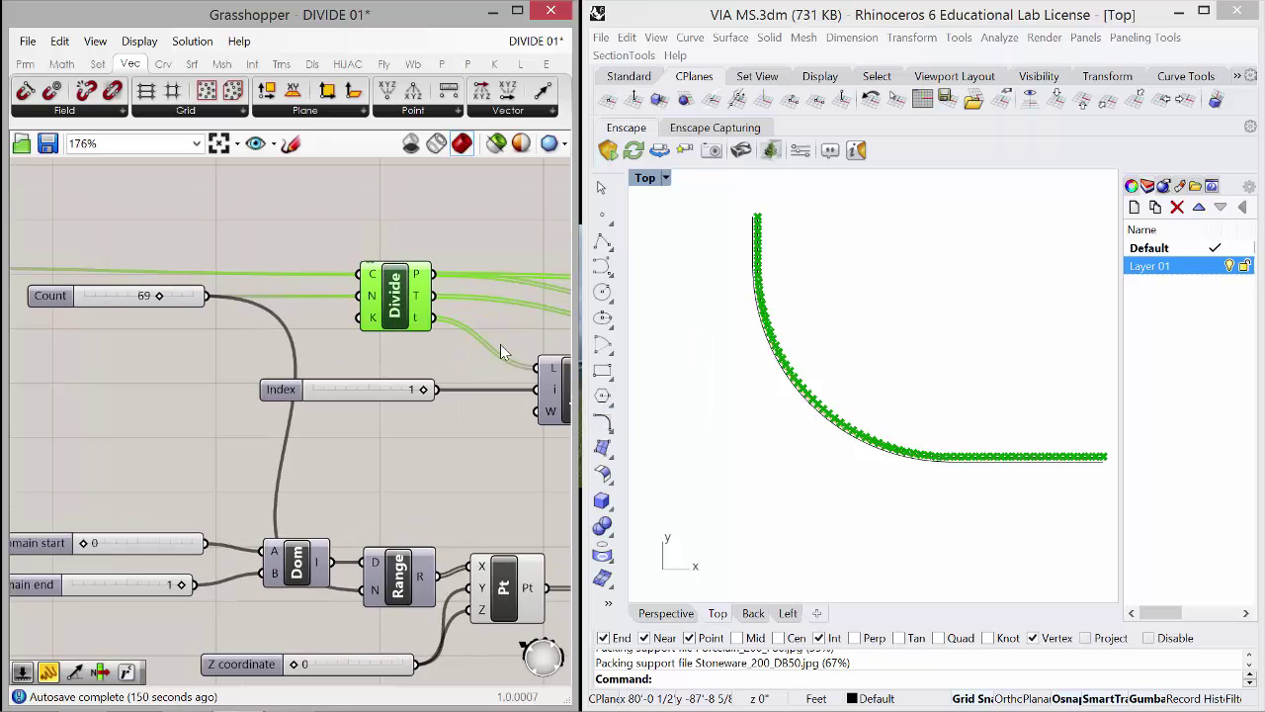
pyautogui.scroll(5, 786, 420)
pyautogui.scroll(-3, 786, 421)
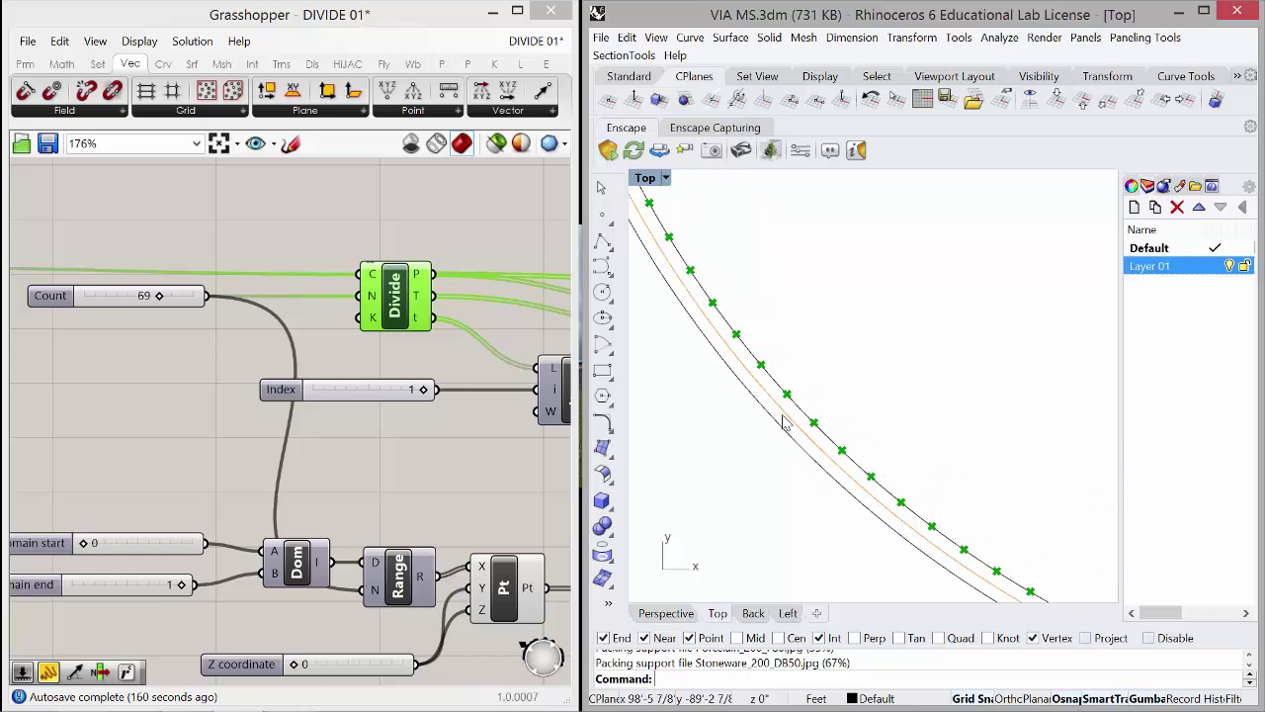
pyautogui.scroll(-2, 813, 389)
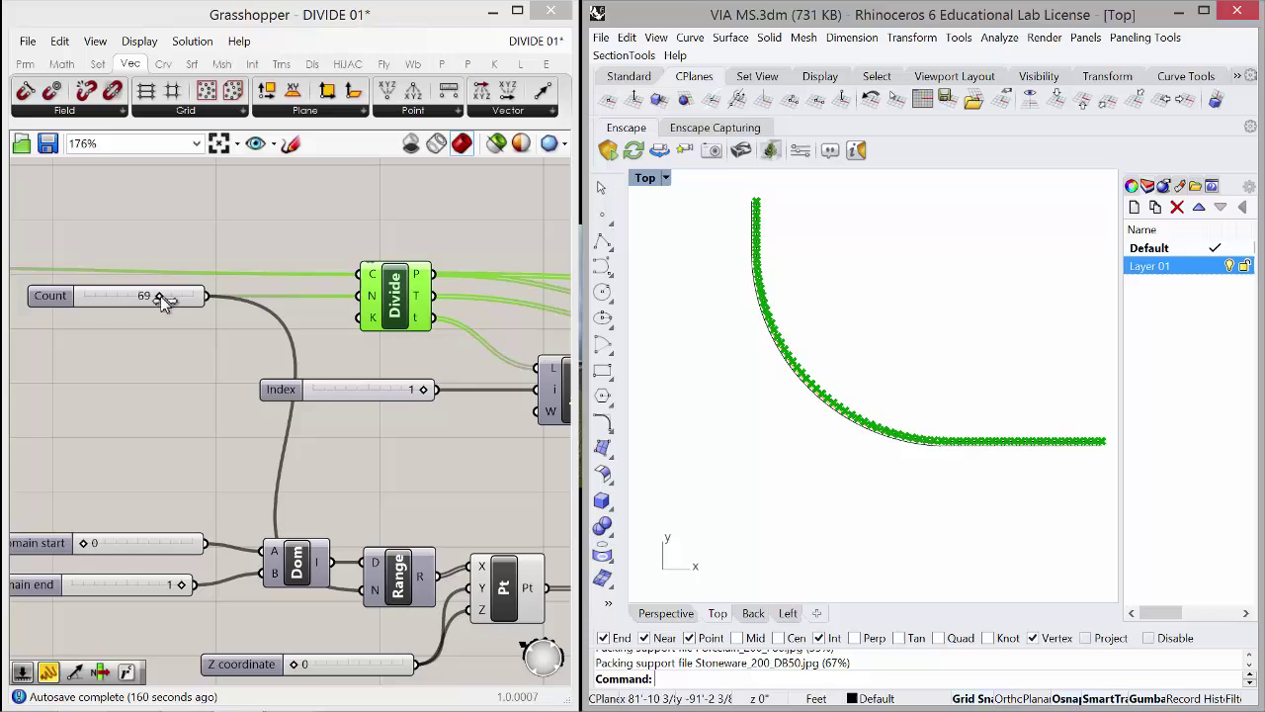
# Step: Deselect Divide and select the Line SDL component
pyautogui.click(277, 234)
pyautogui.scroll(-5, 222, 267)
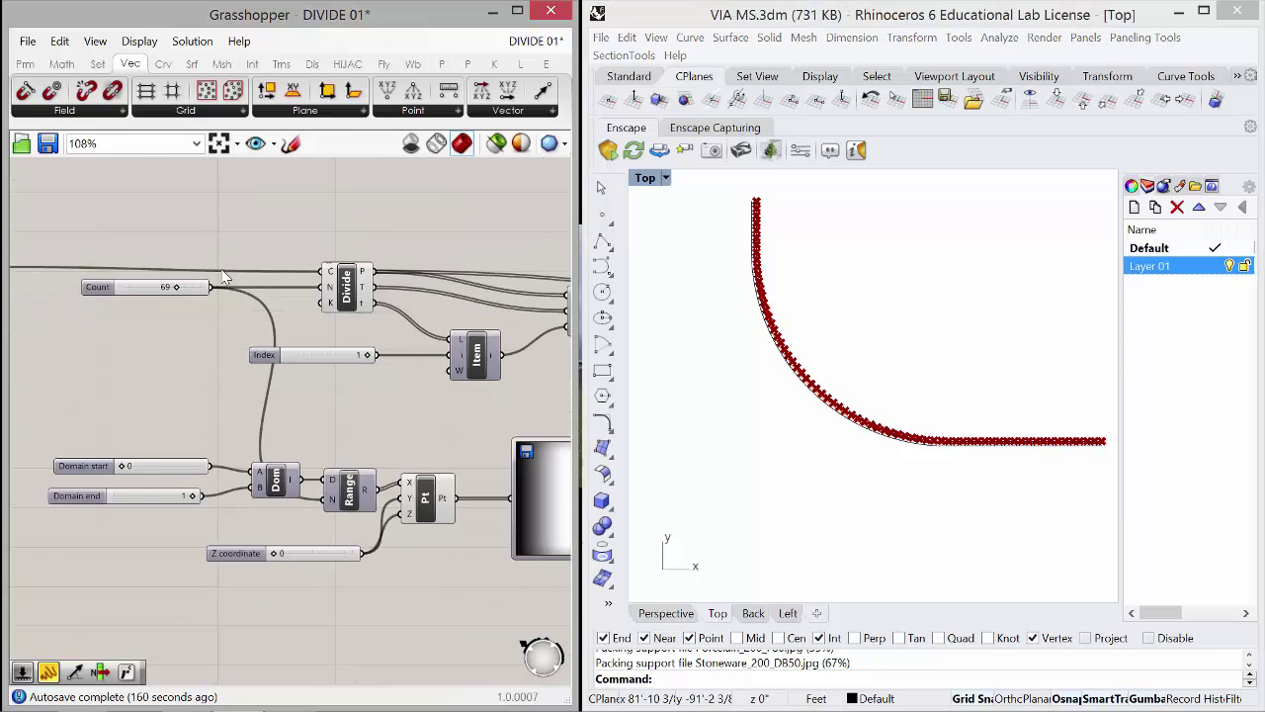
pyautogui.scroll(3, 432, 338)
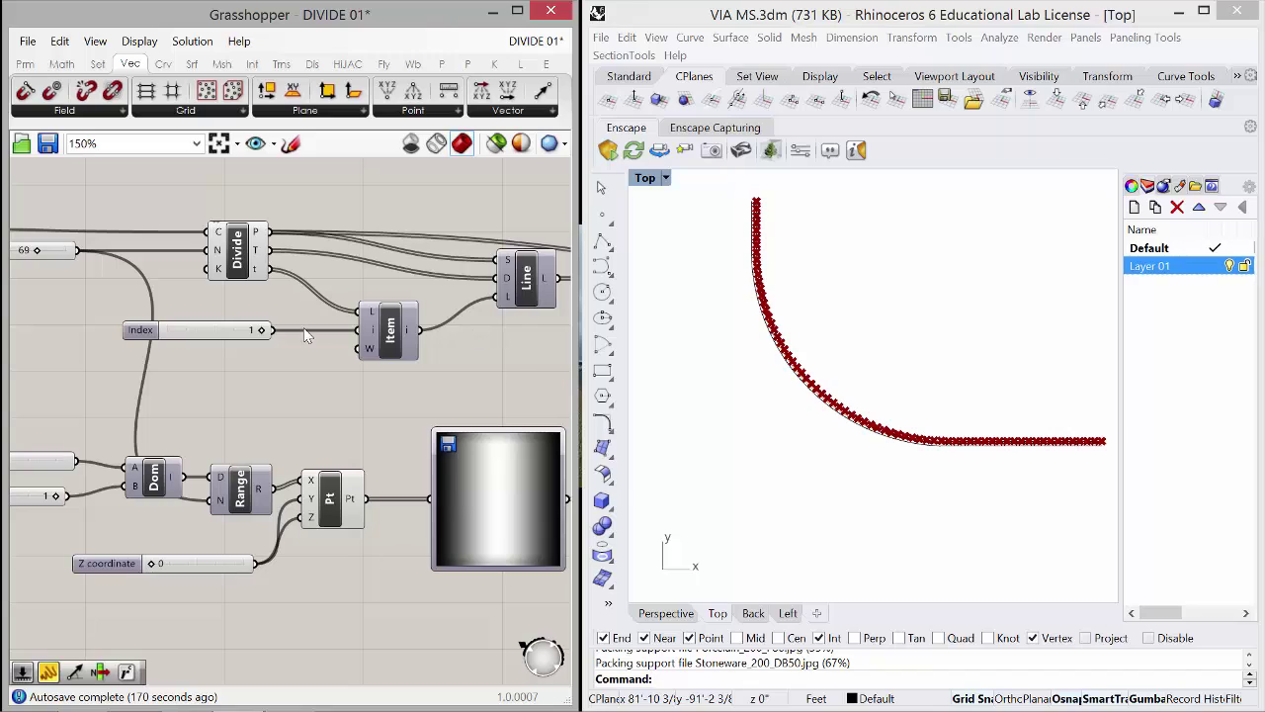
pyautogui.click(529, 282)
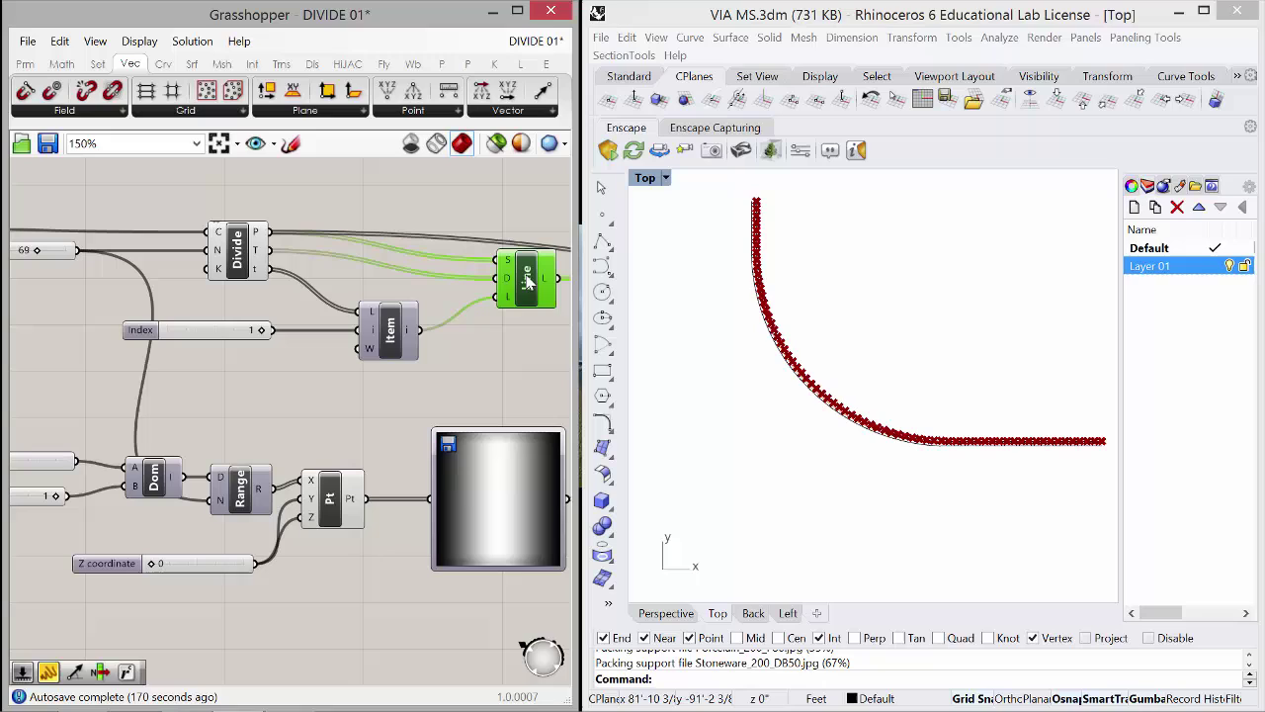
# Step: Enable Line SDL preview to show a line segment at each division point, then deselect it
pyautogui.rightClick(534, 280)
pyautogui.click(565, 305)
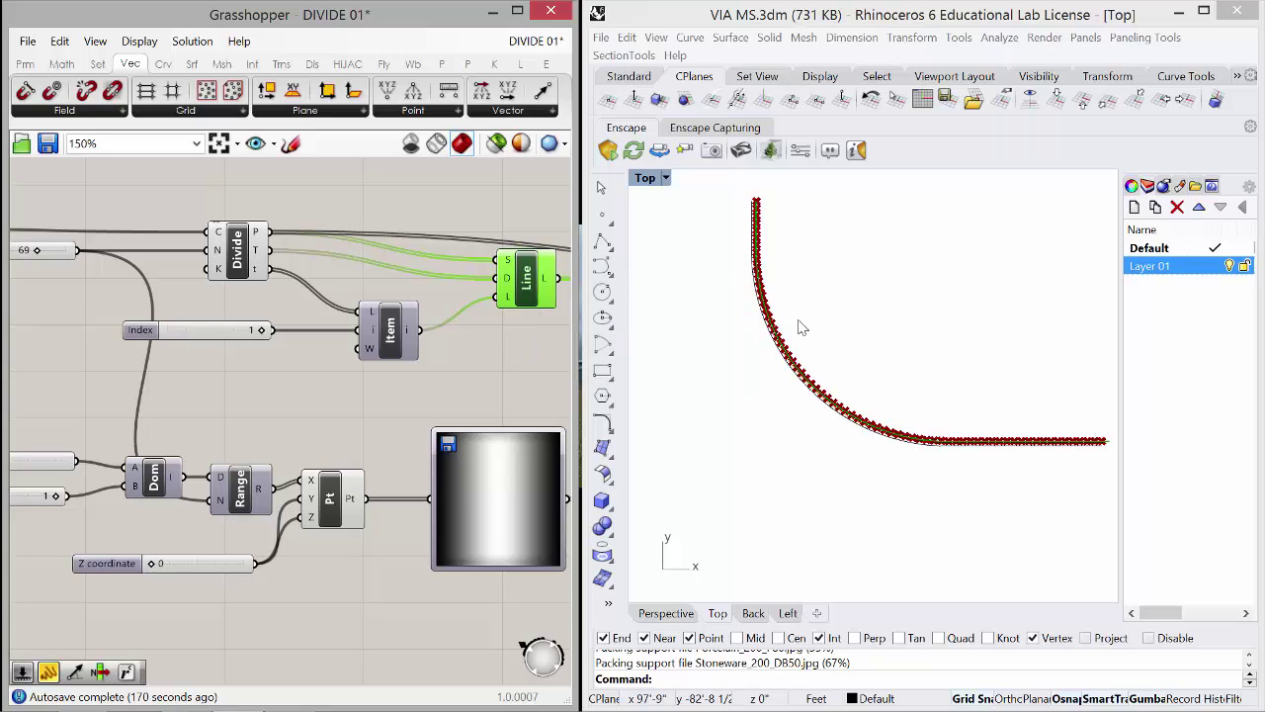
pyautogui.scroll(5, 710, 297)
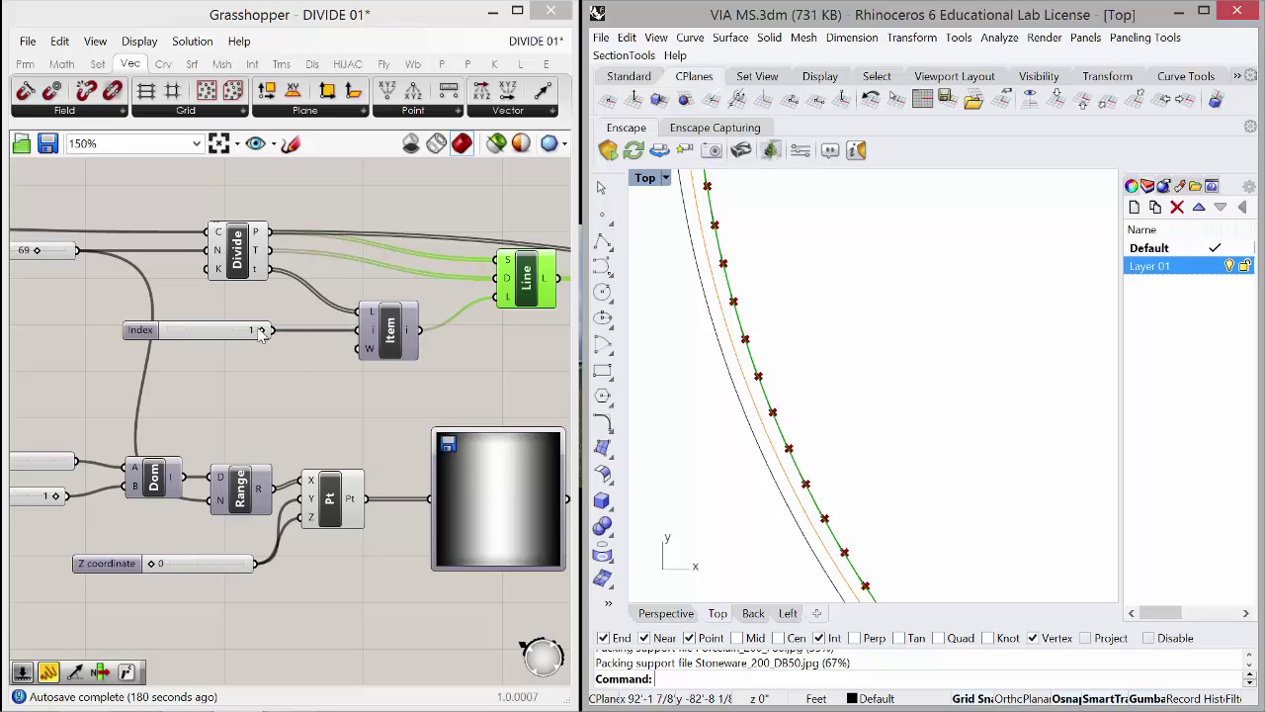
pyautogui.moveTo(259, 271)
pyautogui.click(534, 353)
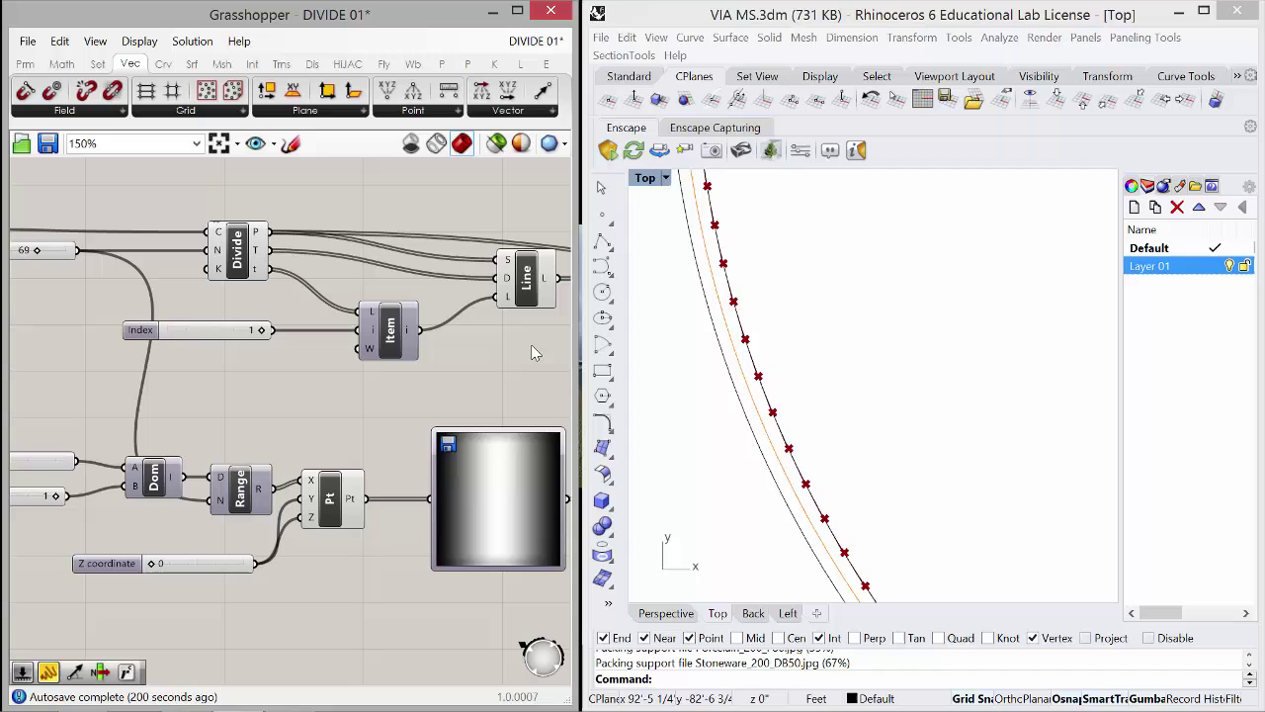
# Step: Preview the Rotate component and set its Angle slider to 68 to angle the lines
pyautogui.middleClick(534, 353)
pyautogui.click(490, 375)
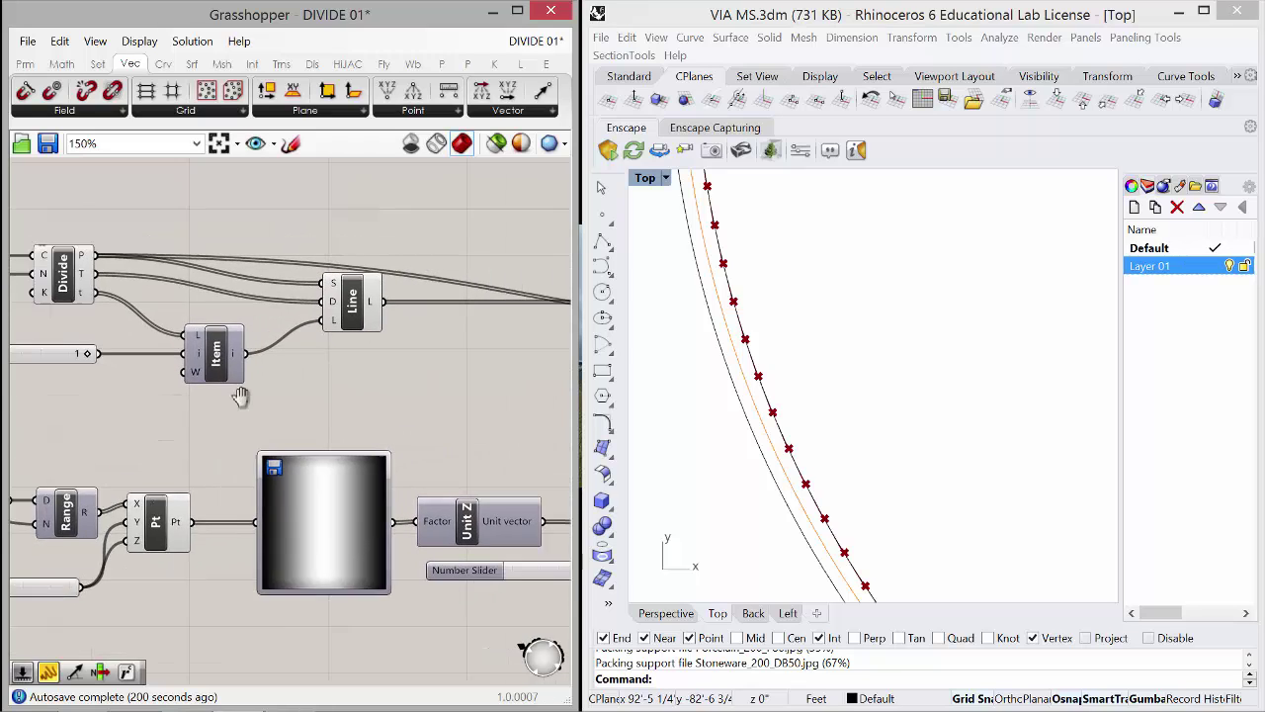
pyautogui.moveTo(457, 427); pyautogui.dragTo(79, 413, button='right')
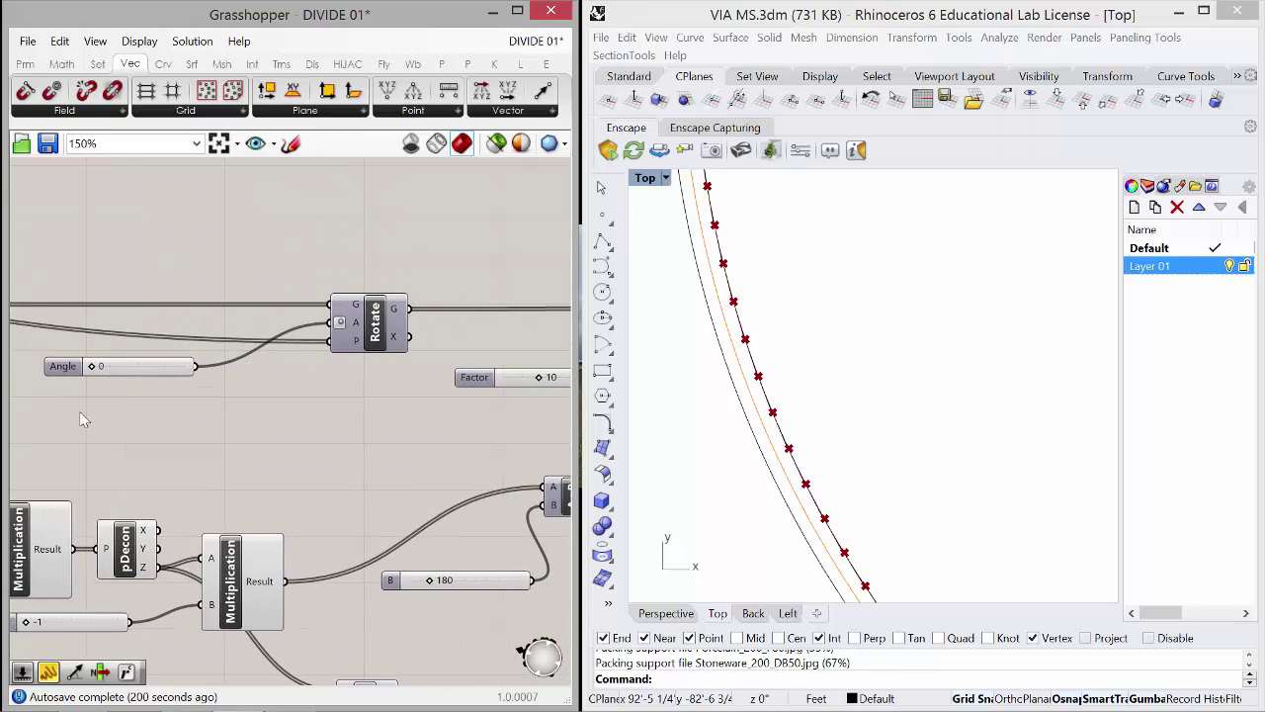
pyautogui.rightClick(383, 351)
pyautogui.click(417, 368)
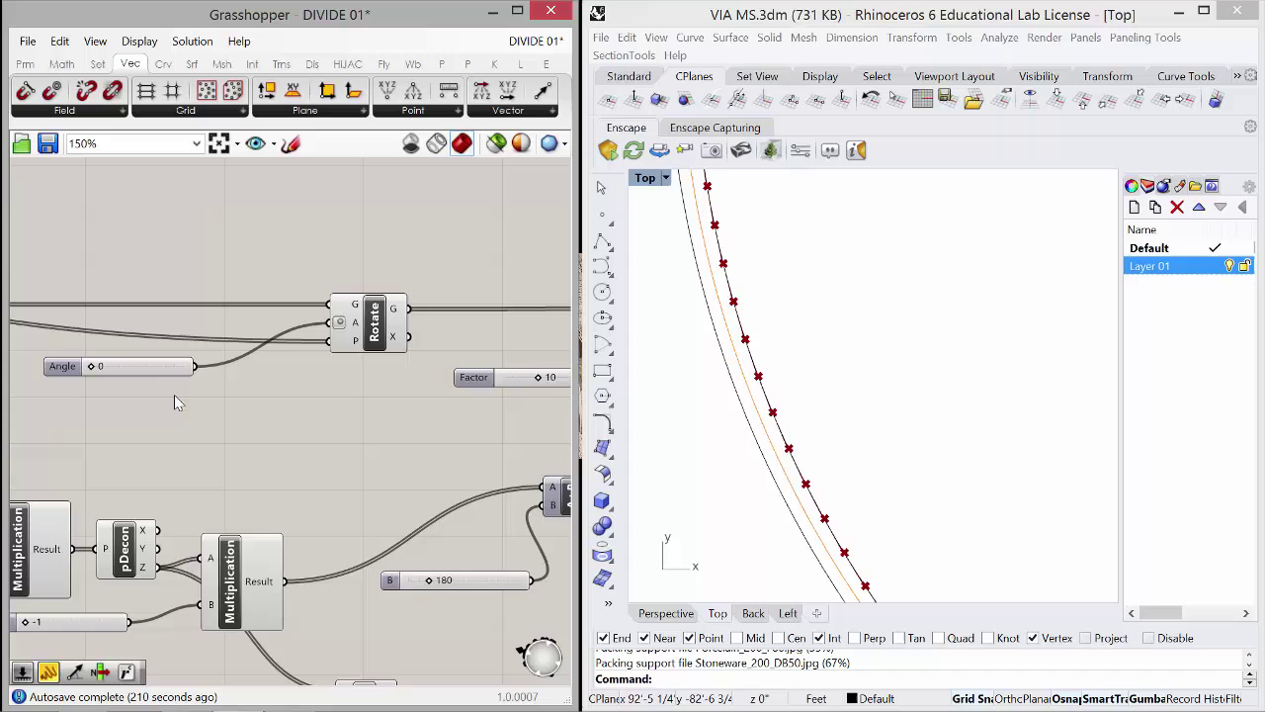
pyautogui.moveTo(92, 365); pyautogui.dragTo(166, 373)
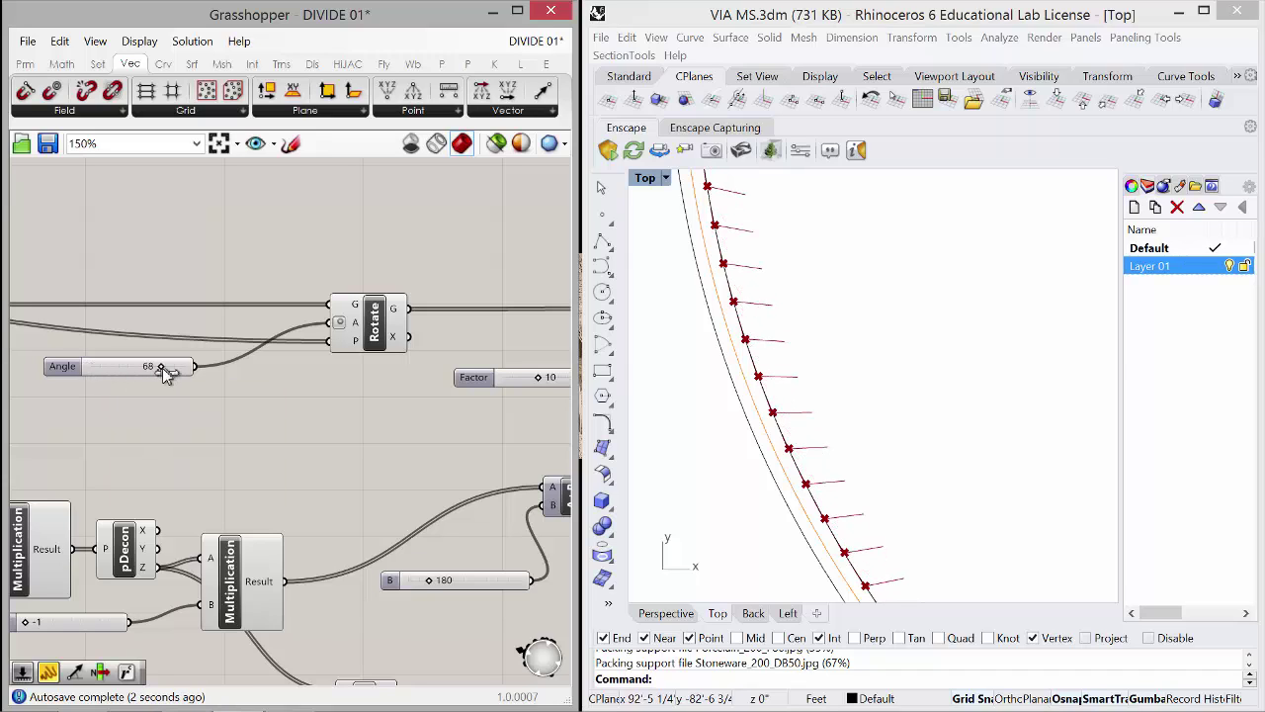
pyautogui.scroll(-4, 731, 292)
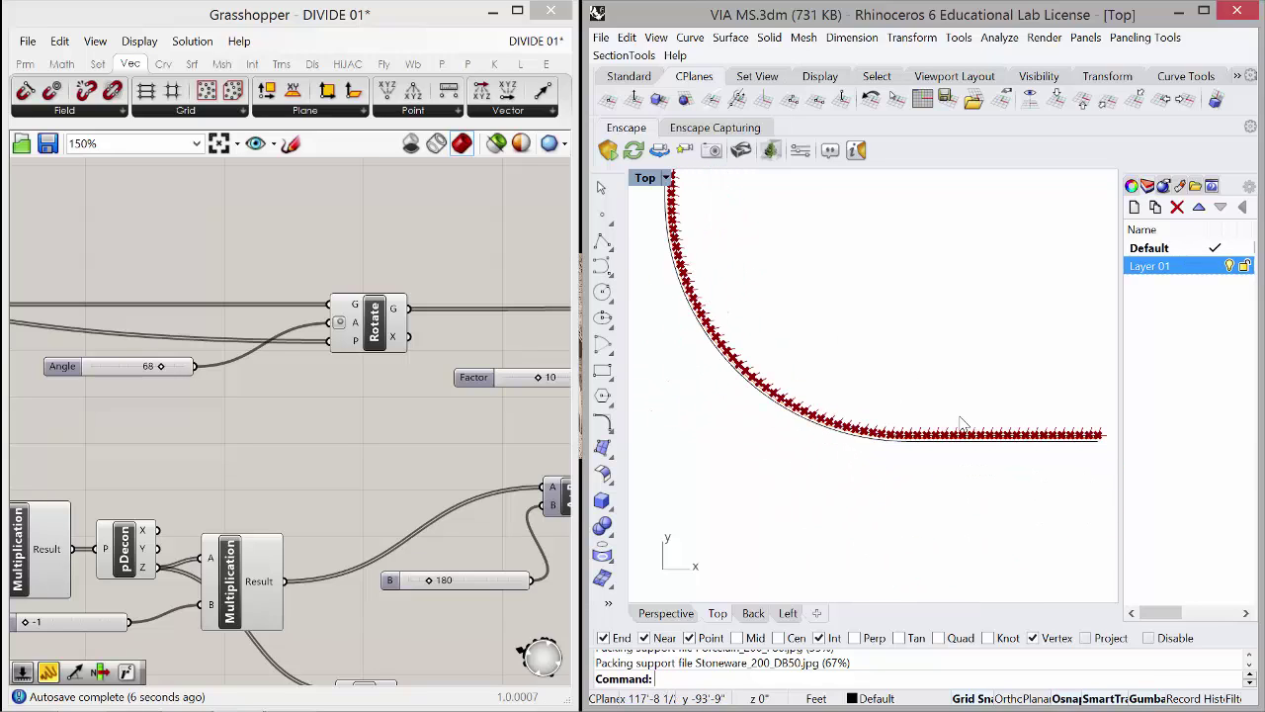
pyautogui.middleClick(476, 253)
pyautogui.moveTo(430, 238); pyautogui.dragTo(52, 256, button='right')
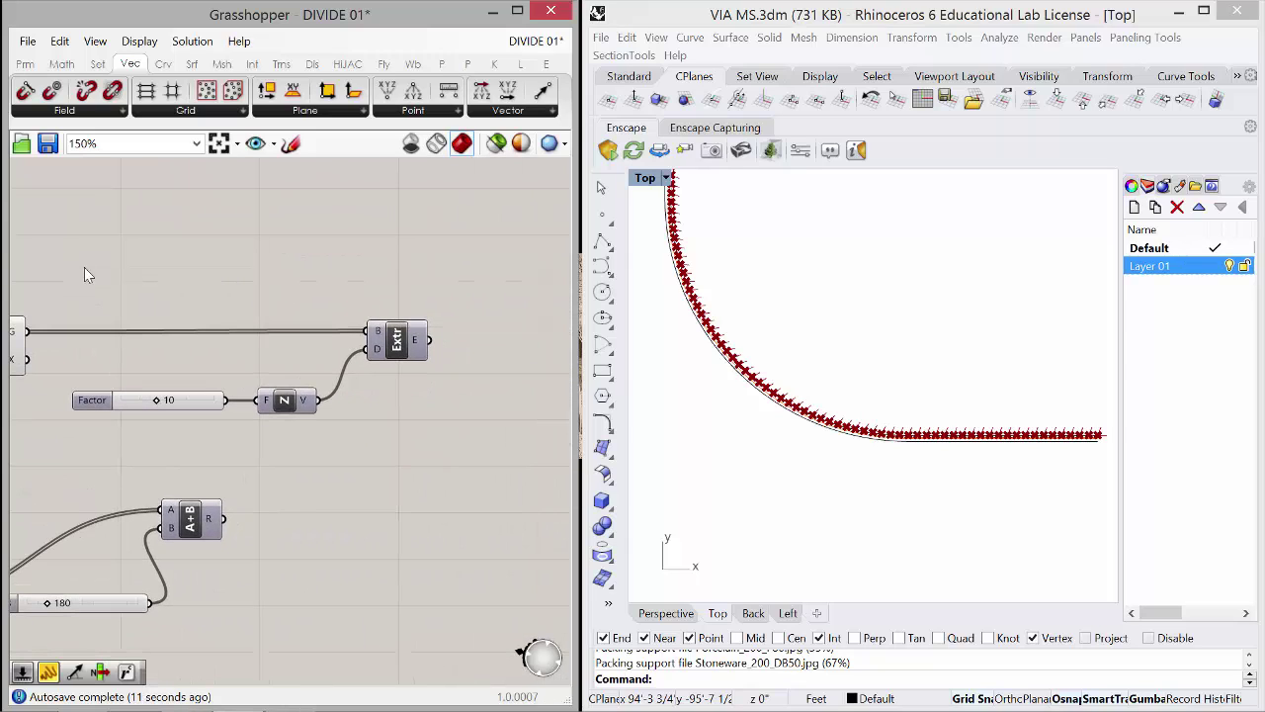
pyautogui.rightClick(399, 339)
pyautogui.click(776, 264)
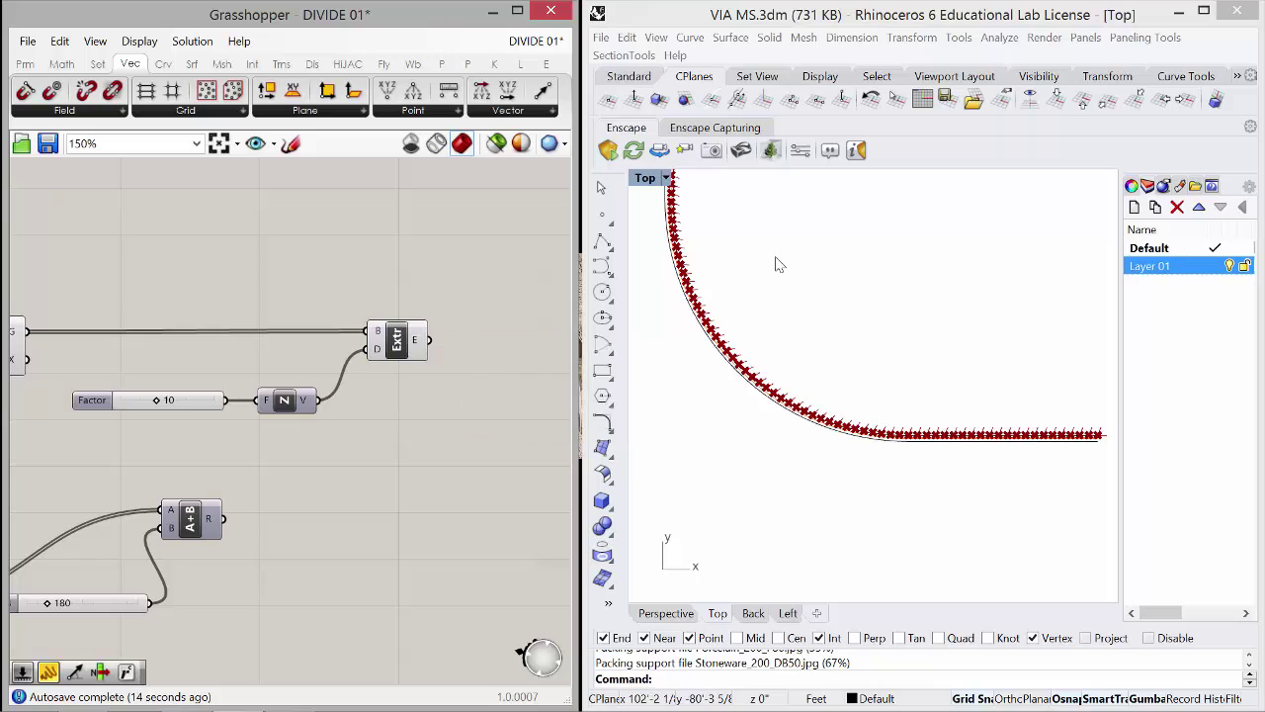
# Step: Maximize Rhino's Perspective viewport and orbit around the curved fin wall
pyautogui.doubleClick(647, 183)
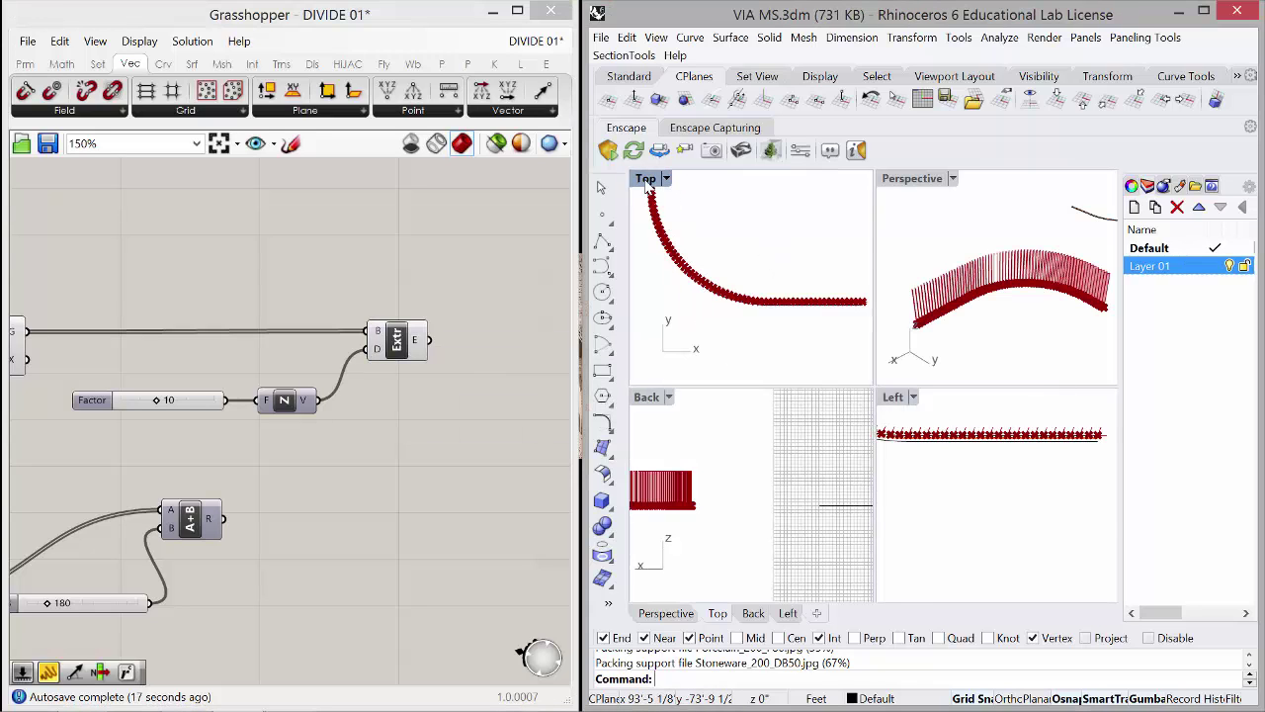
pyautogui.doubleClick(919, 178)
pyautogui.scroll(3, 760, 454)
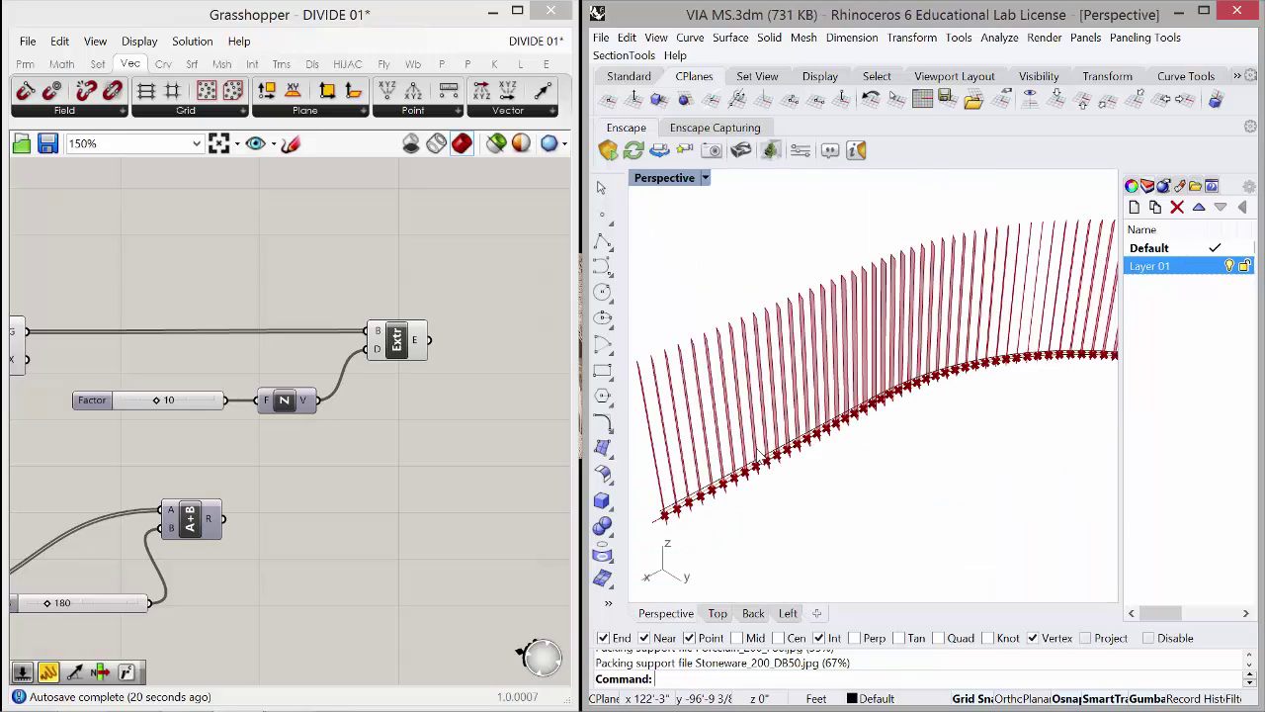
pyautogui.moveTo(759, 457); pyautogui.dragTo(732, 420, button='right')
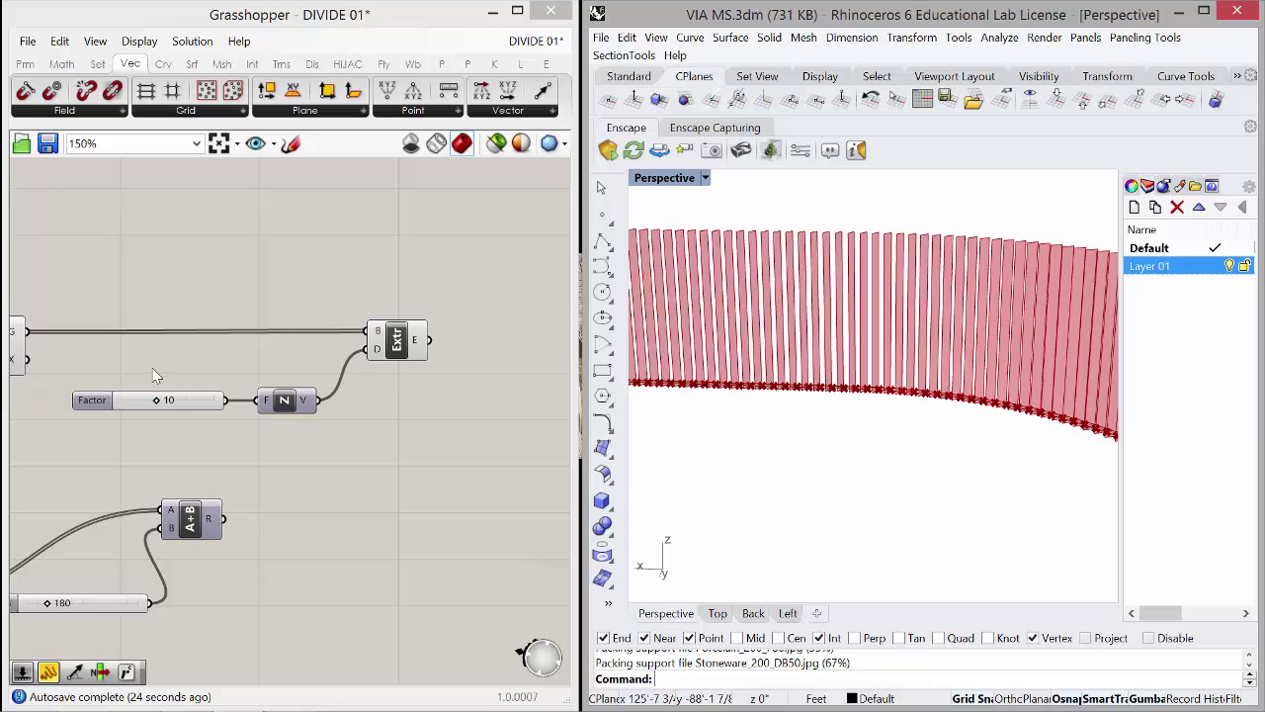
# Step: Raise the Rotate Angle slider to 84, then 90, orbiting the Perspective view to check the fins
pyautogui.moveTo(133, 369); pyautogui.dragTo(429, 370, button='right')
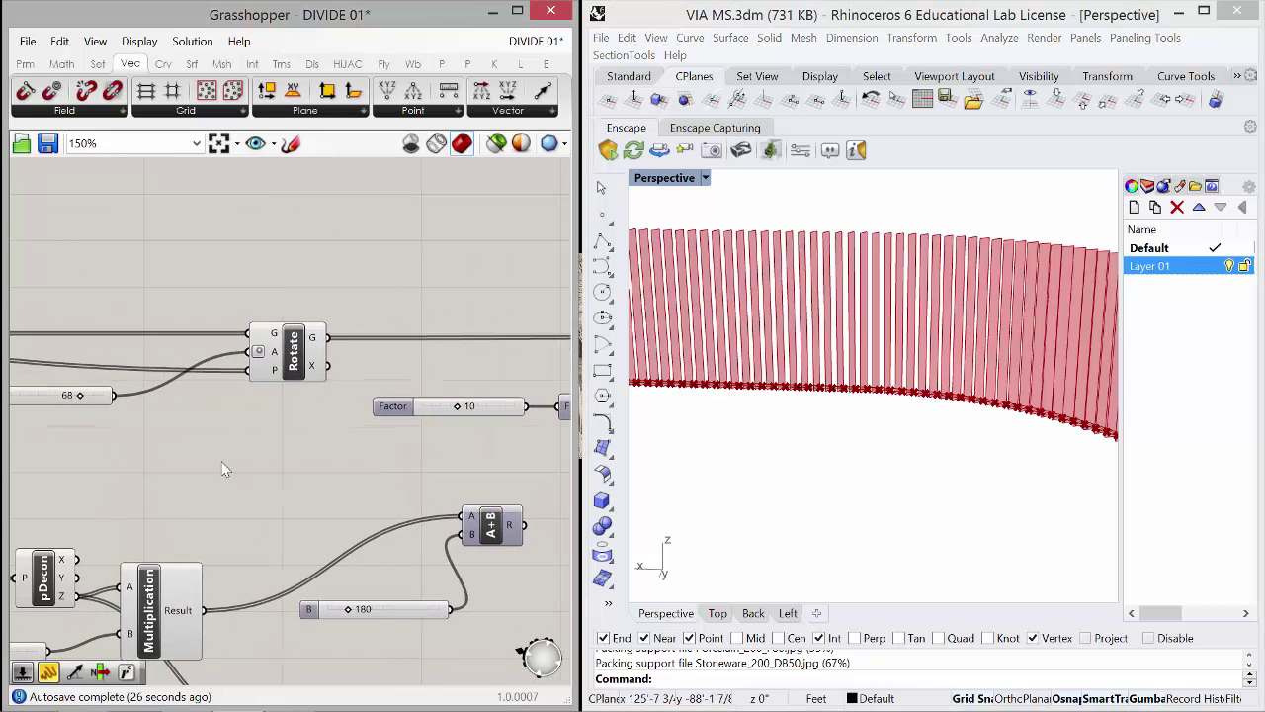
pyautogui.moveTo(223, 469); pyautogui.dragTo(345, 442, button='right')
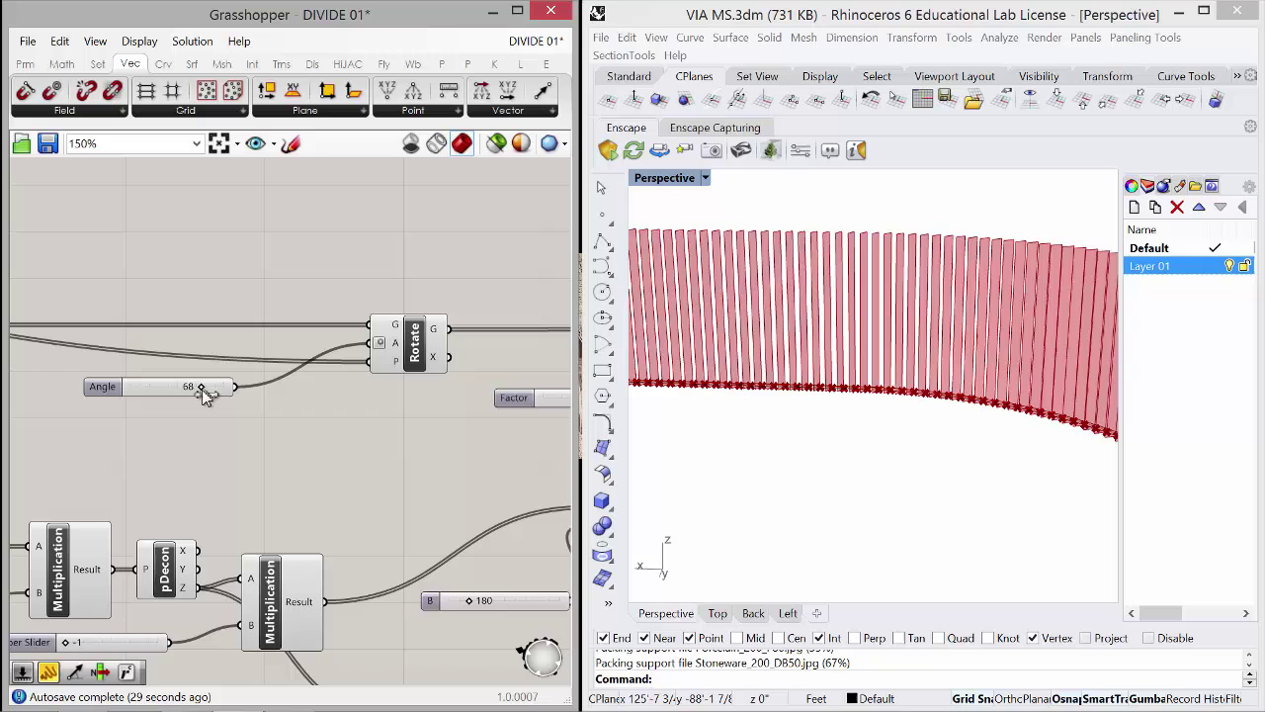
pyautogui.moveTo(192, 390)
pyautogui.mouseDown()
pyautogui.moveTo(175, 389)
pyautogui.moveTo(221, 395)
pyautogui.moveTo(210, 393)
pyautogui.mouseUp()
pyautogui.scroll(-3, 859, 430)
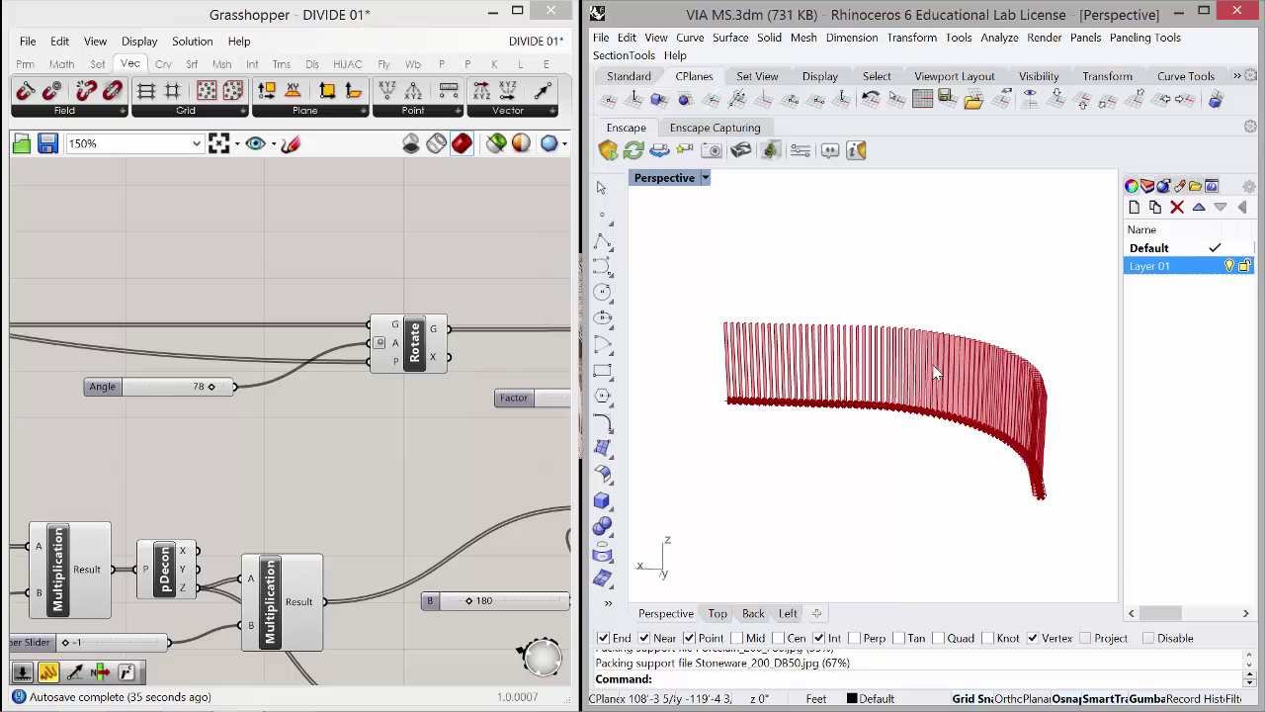
pyautogui.moveTo(904, 465); pyautogui.dragTo(869, 472, button='right')
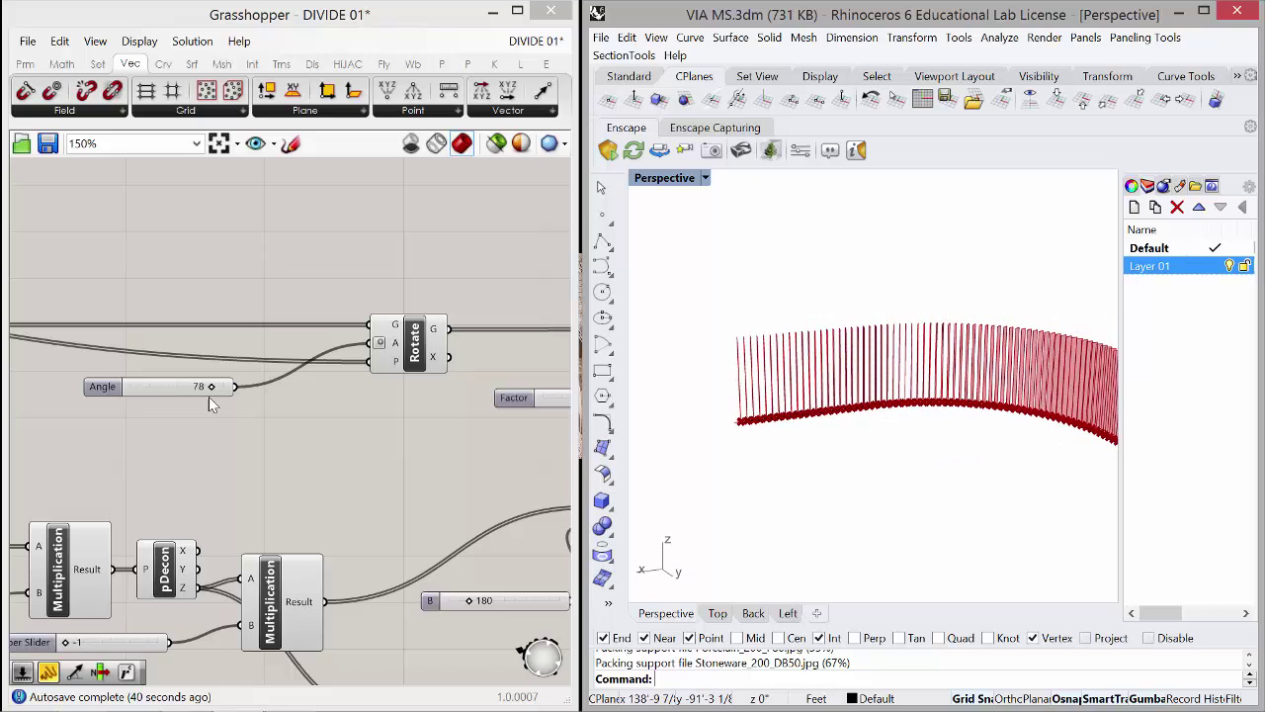
pyautogui.moveTo(210, 386); pyautogui.dragTo(224, 387)
pyautogui.moveTo(751, 451); pyautogui.dragTo(831, 471, button='right')
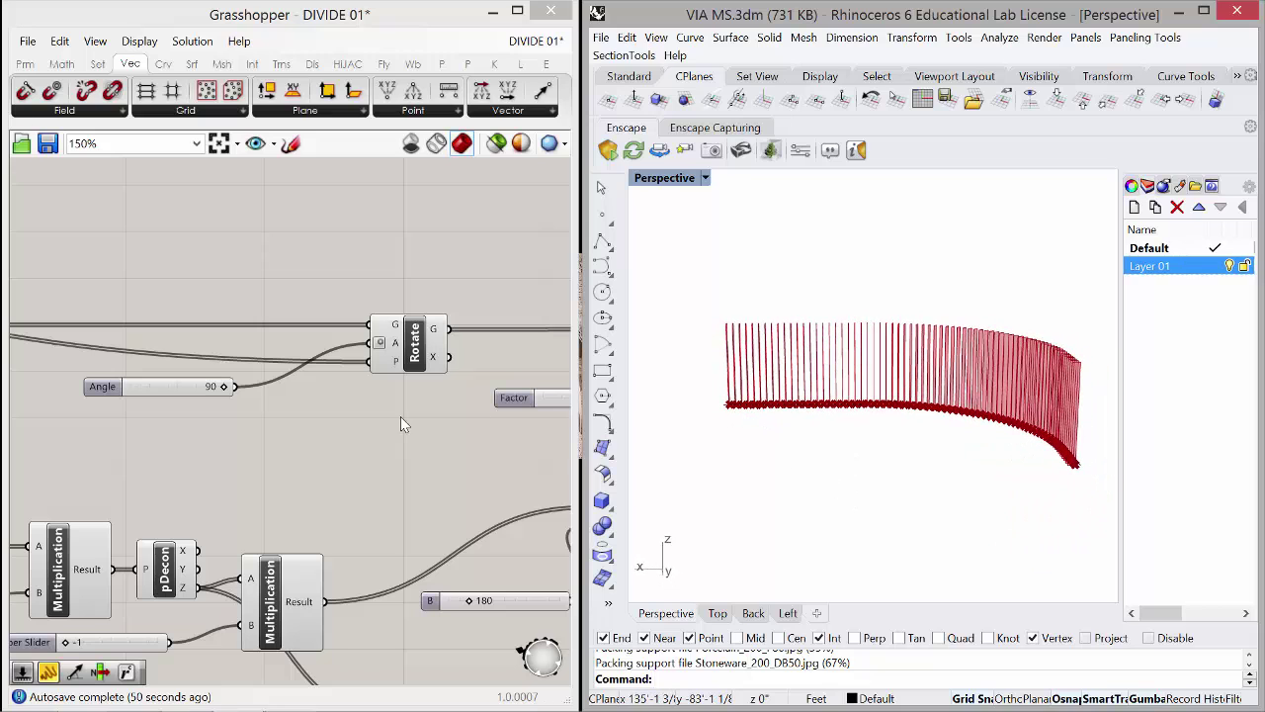
pyautogui.scroll(-3, 257, 351)
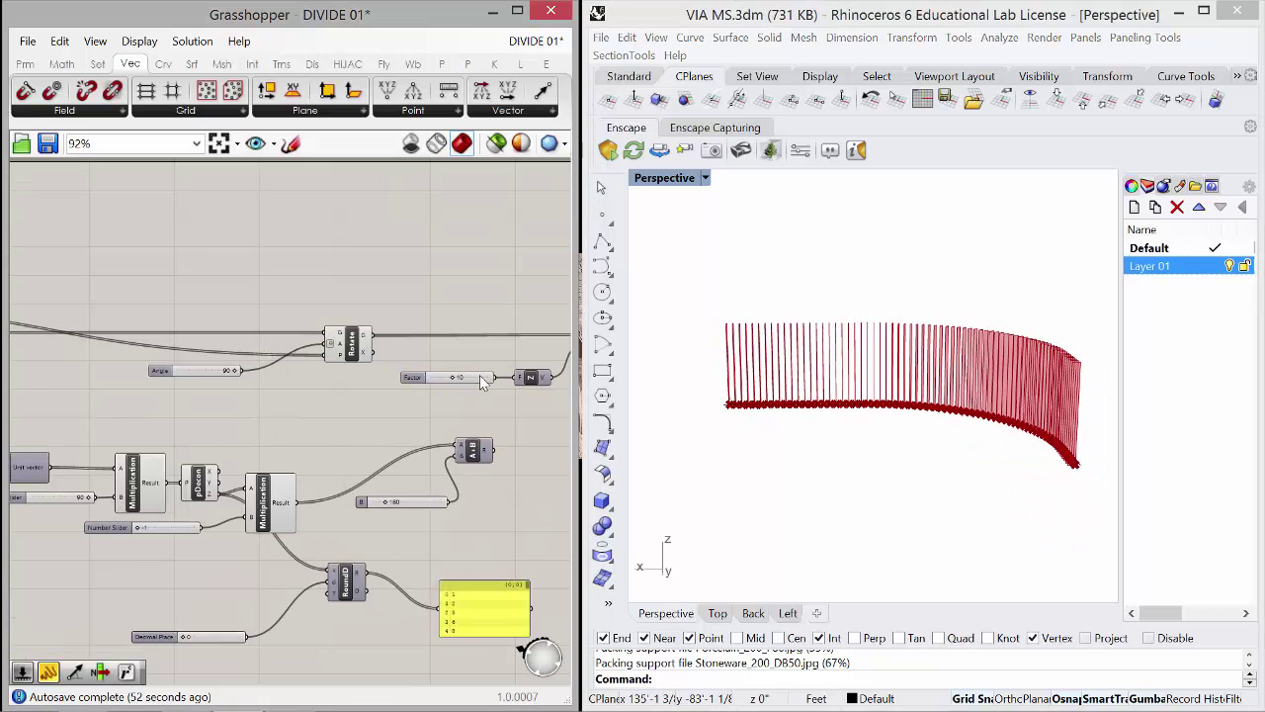
pyautogui.scroll(-3, 481, 382)
pyautogui.moveTo(218, 399); pyautogui.dragTo(386, 405, button='right')
pyautogui.scroll(4, 186, 417)
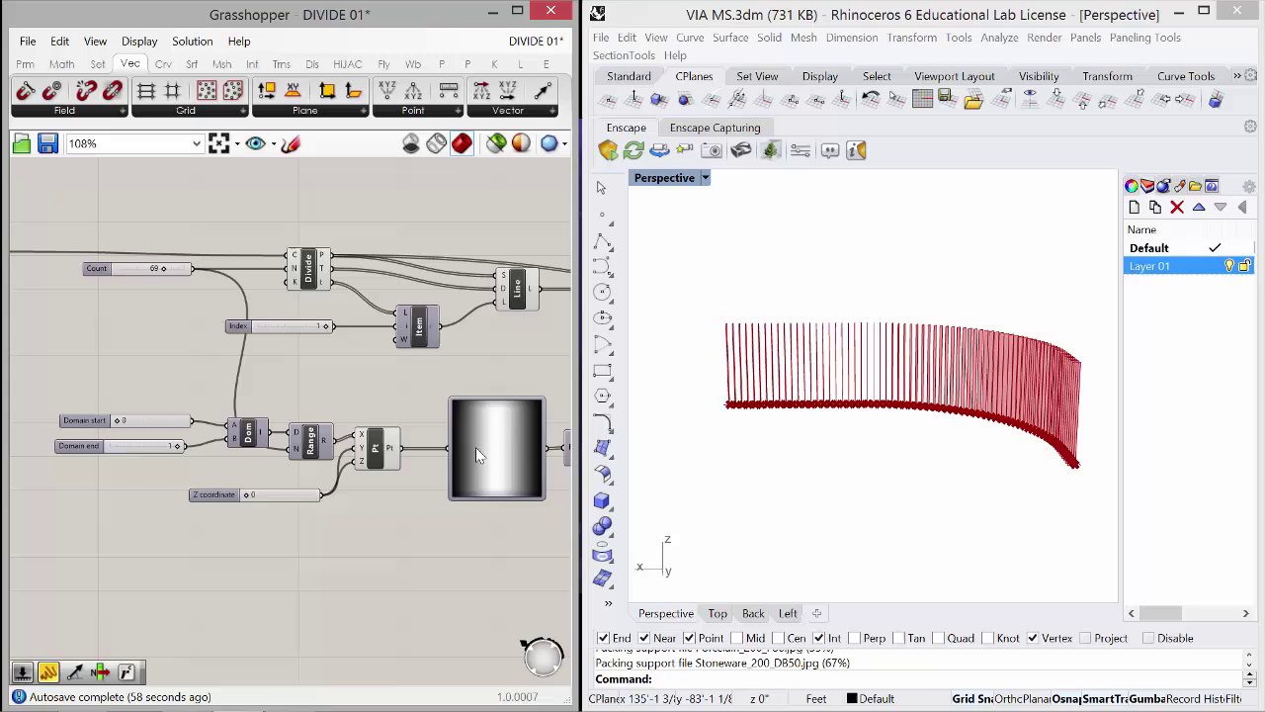
pyautogui.scroll(2, 170, 447)
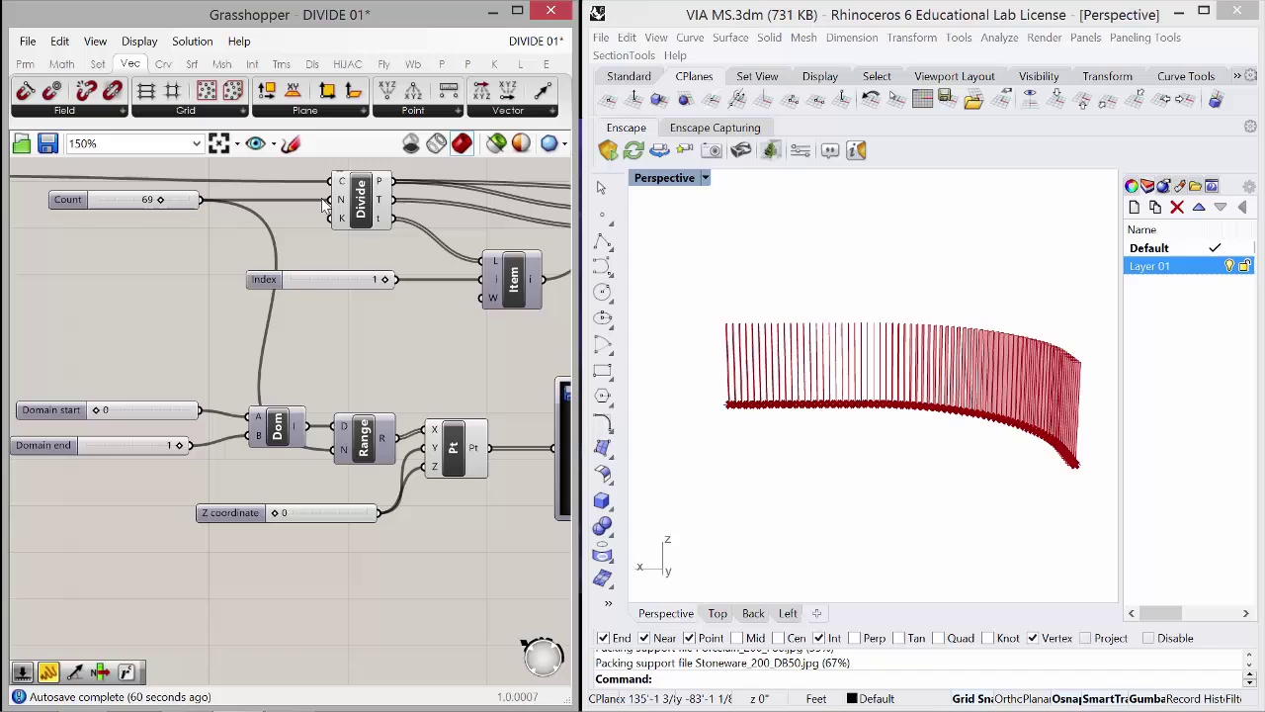
pyautogui.moveTo(408, 374); pyautogui.dragTo(259, 373, button='right')
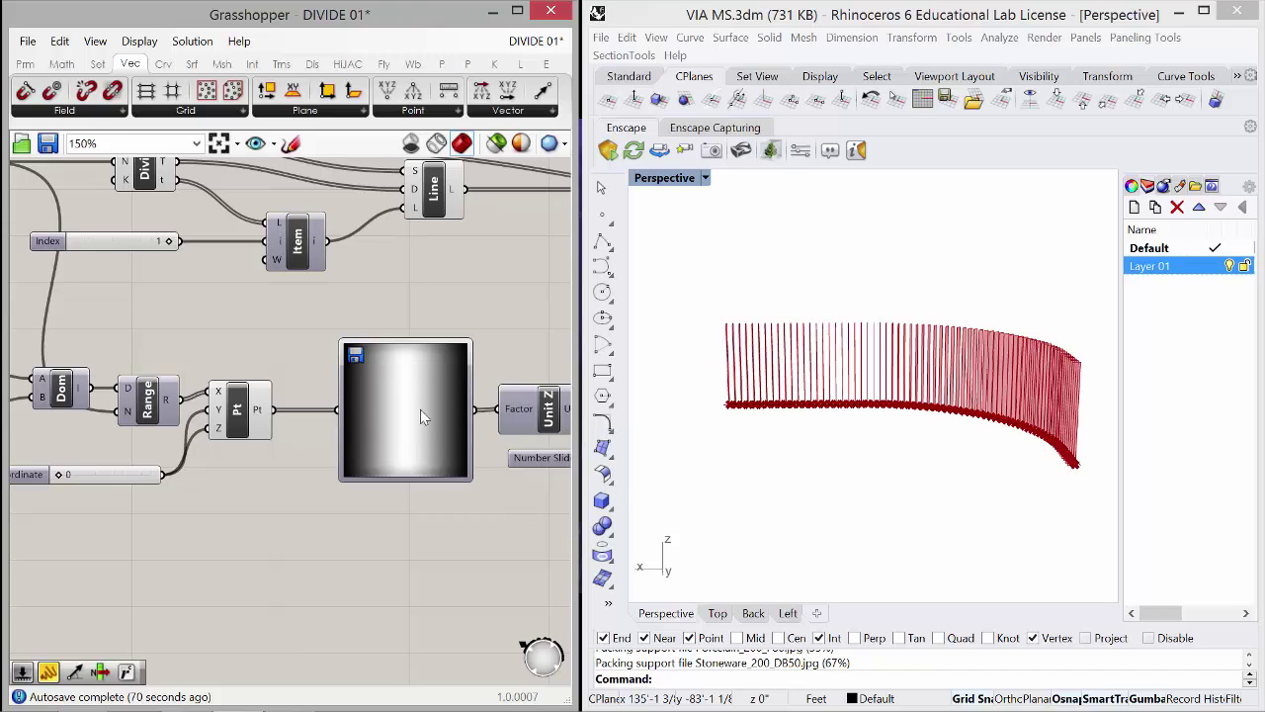
pyautogui.middleClick(480, 314)
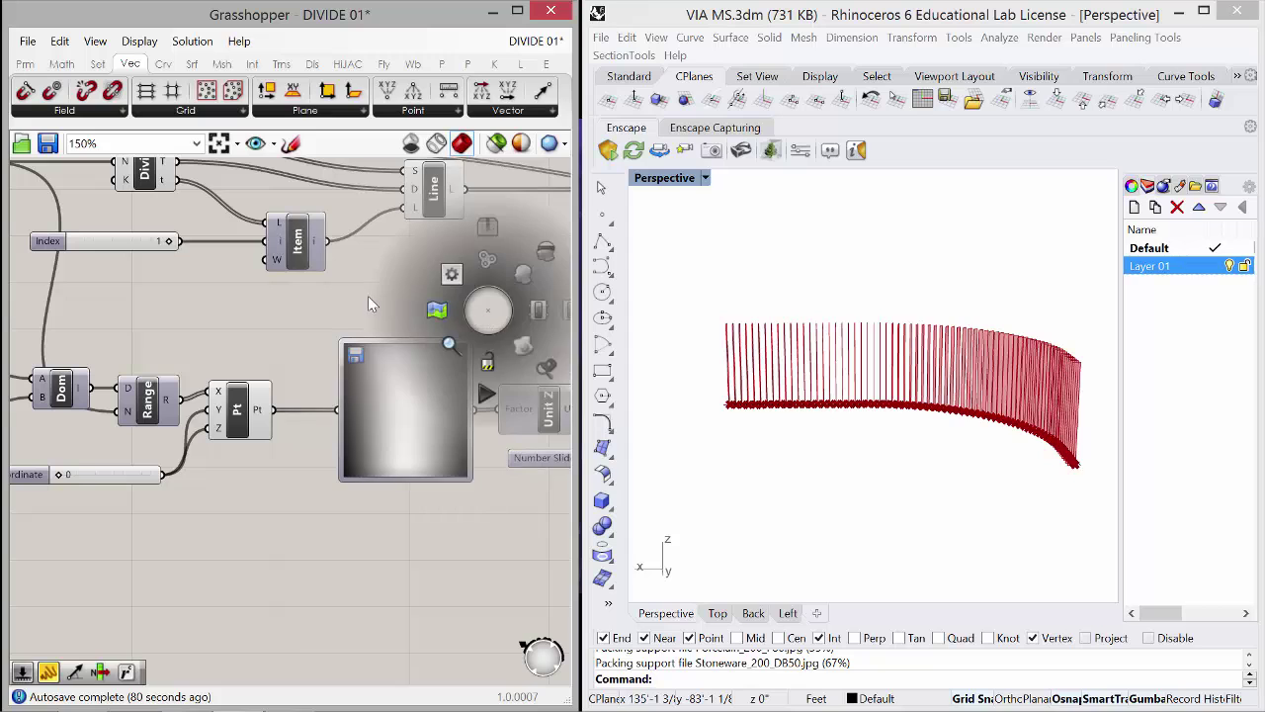
pyautogui.moveTo(423, 290); pyautogui.dragTo(204, 291, button='right')
pyautogui.moveTo(429, 366); pyautogui.dragTo(211, 311, button='right')
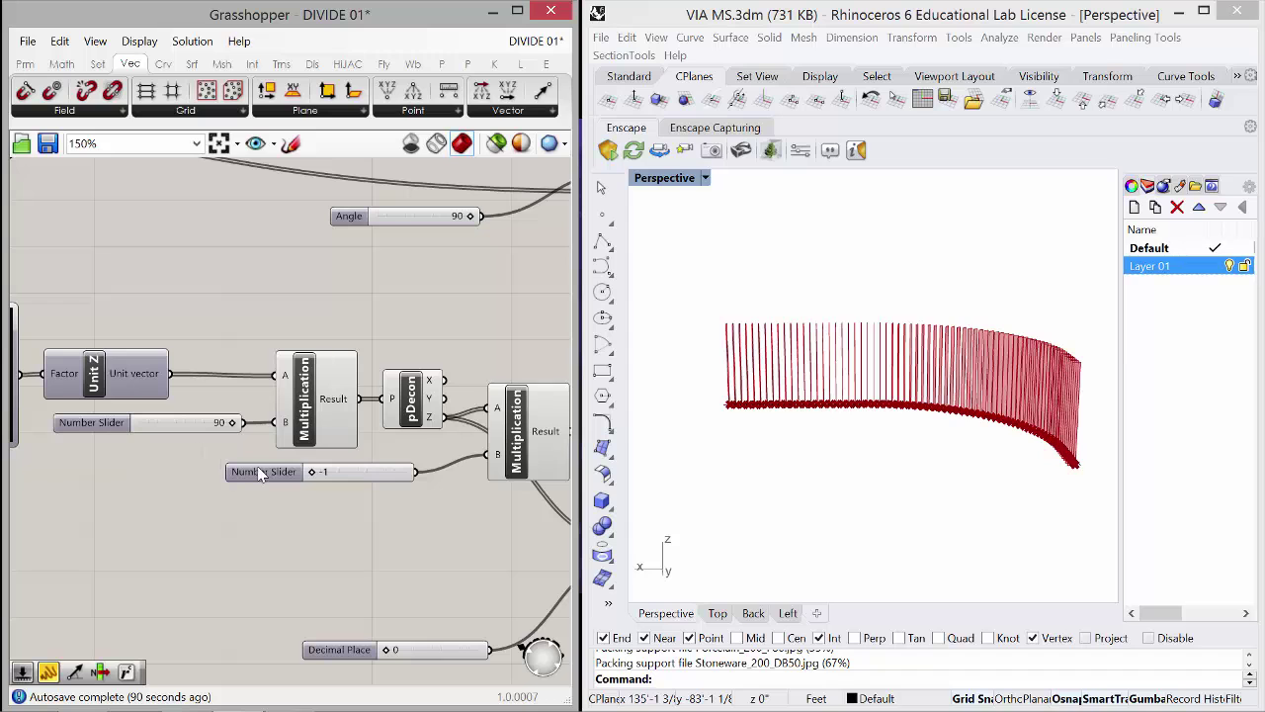
# Step: Wire the second Multiplication component's Result into the Rotate component's A input
pyautogui.moveTo(457, 329); pyautogui.dragTo(541, 304, button='right')
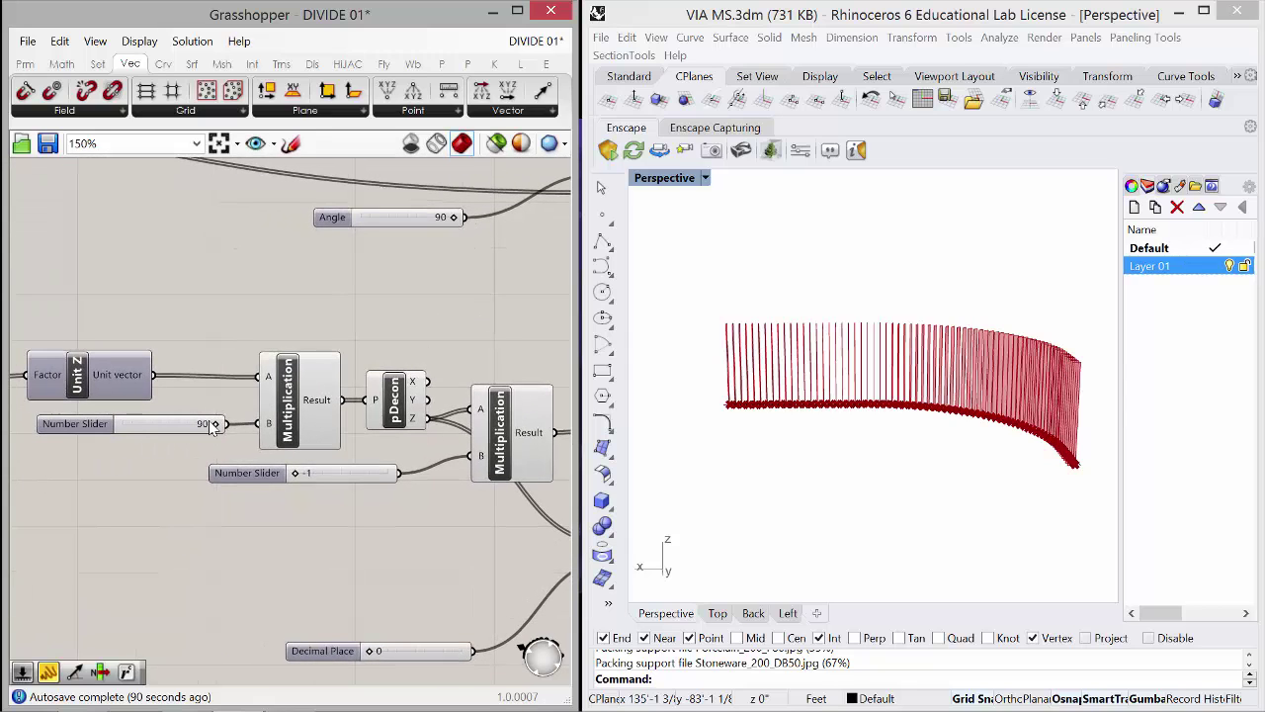
pyautogui.moveTo(398, 337); pyautogui.dragTo(76, 370, button='right')
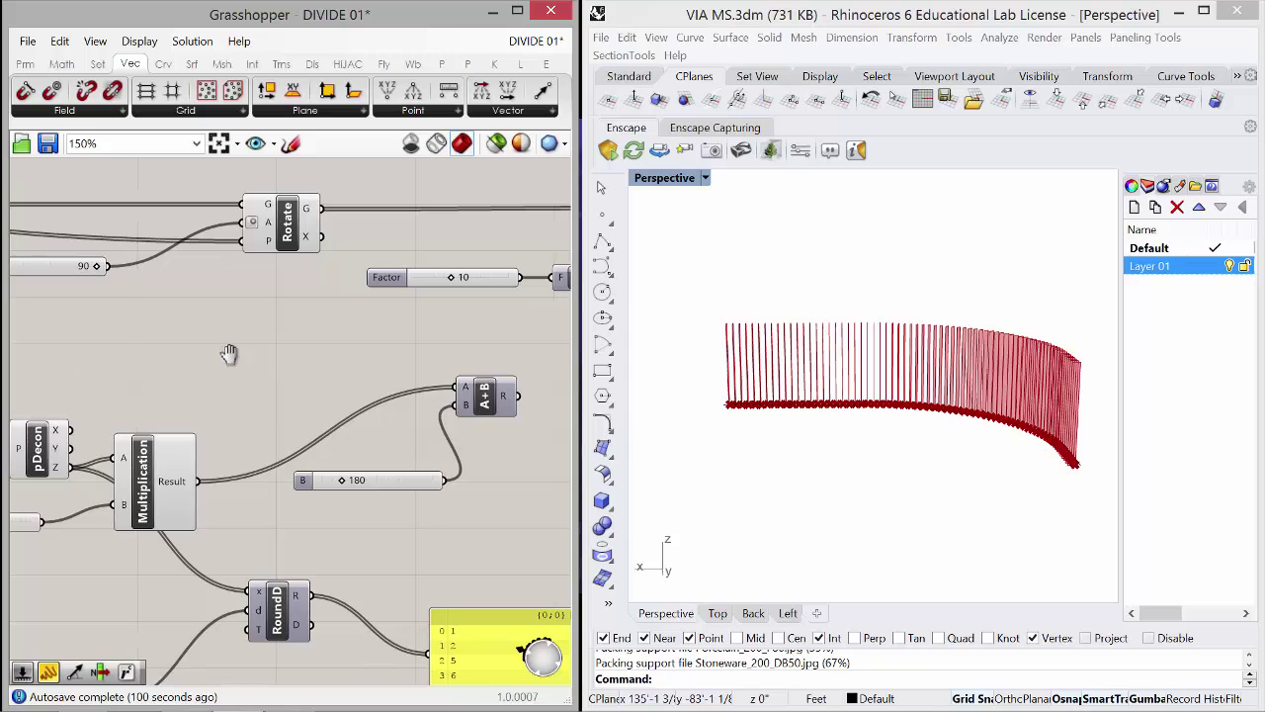
pyautogui.moveTo(229, 354); pyautogui.dragTo(338, 362, button='right')
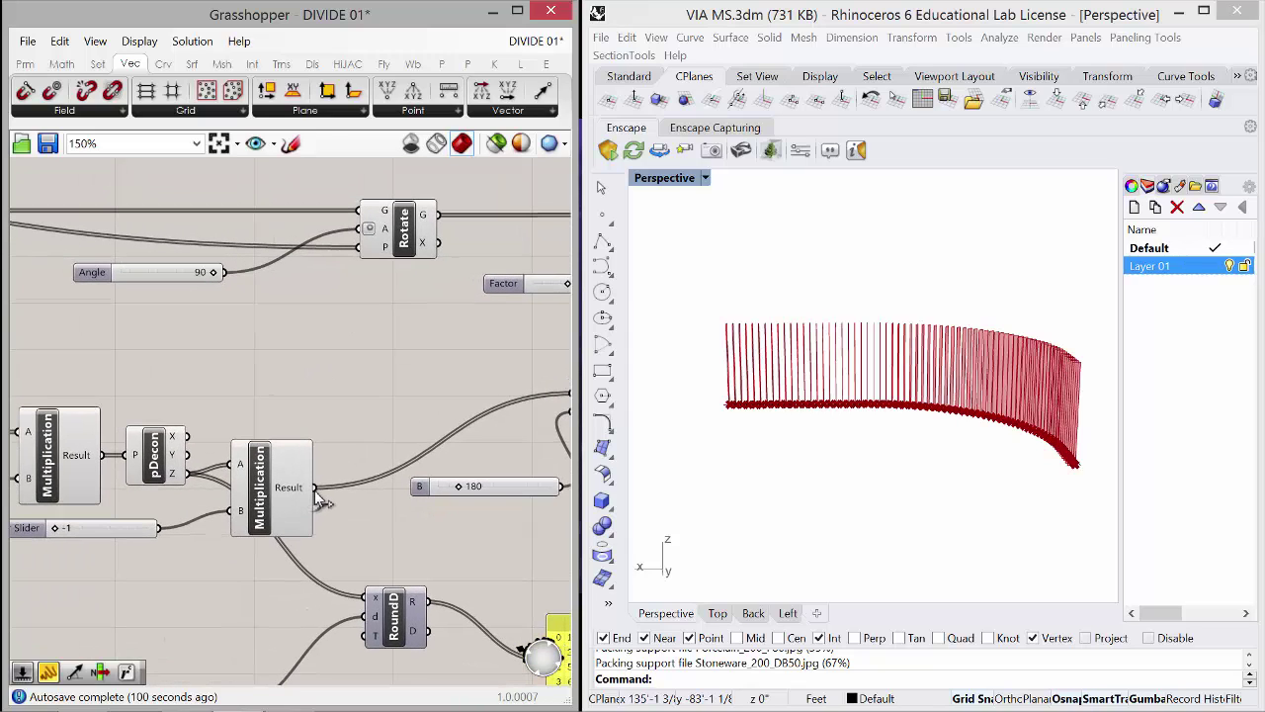
pyautogui.moveTo(314, 488); pyautogui.dragTo(381, 233)
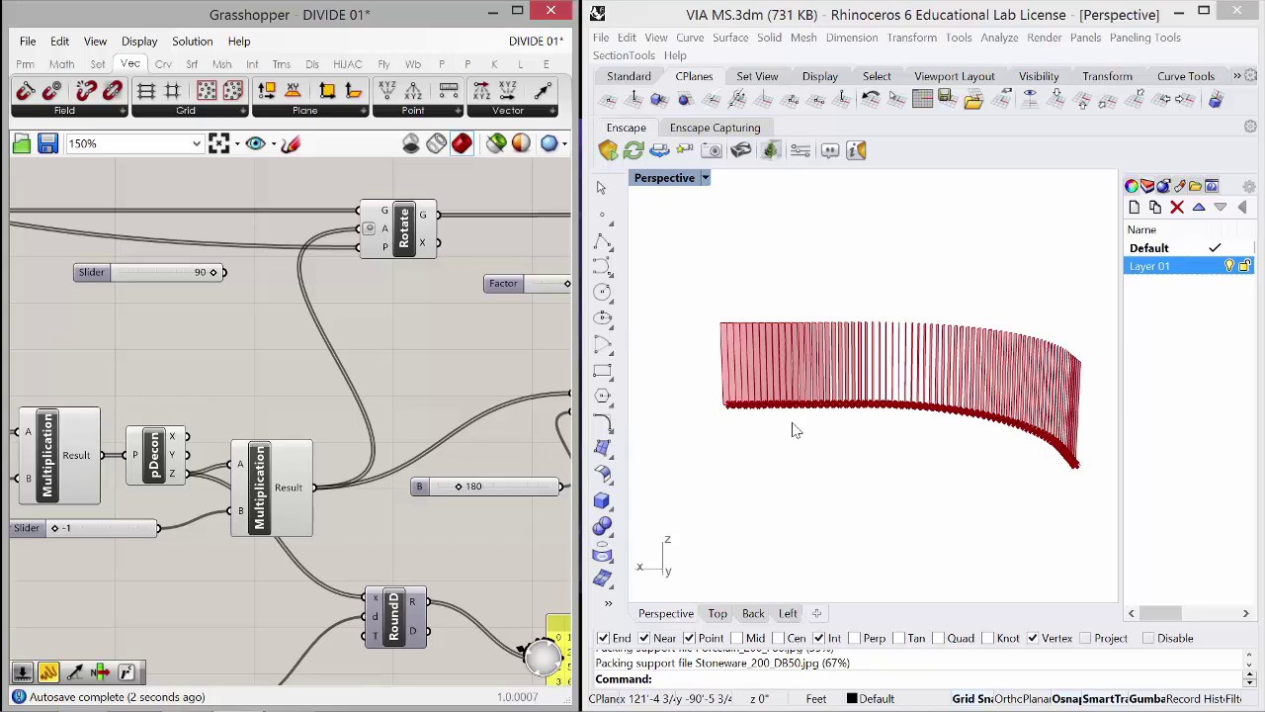
# Step: Zoom and orbit the Rhino view to inspect the varying louver angles along the wall
pyautogui.scroll(5, 737, 342)
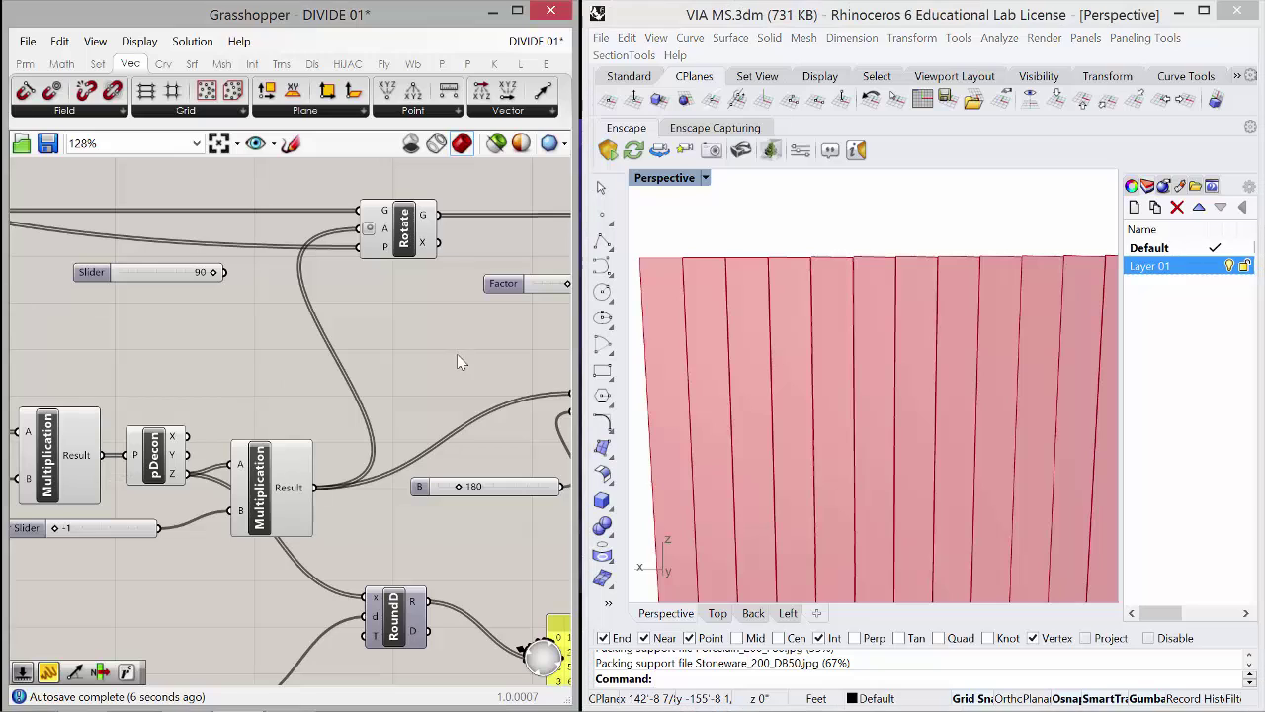
pyautogui.scroll(-3, 457, 354)
pyautogui.scroll(-3, 43, 415)
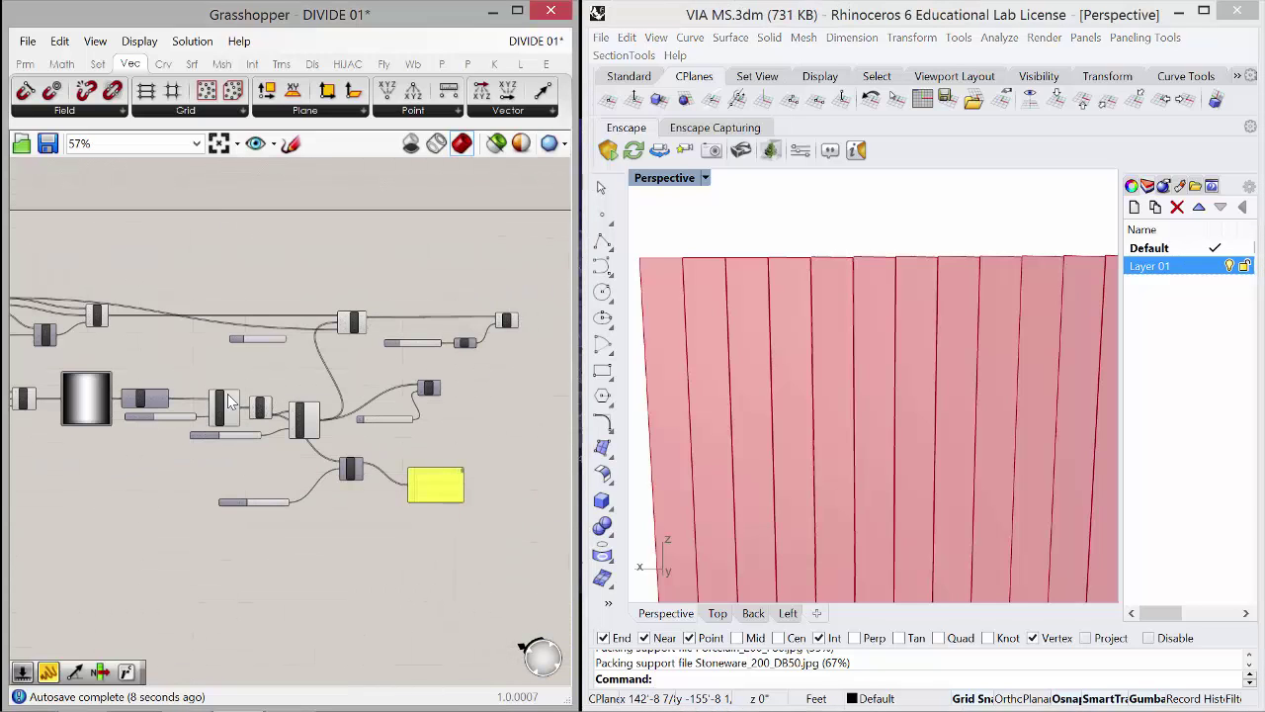
pyautogui.scroll(-5, 743, 277)
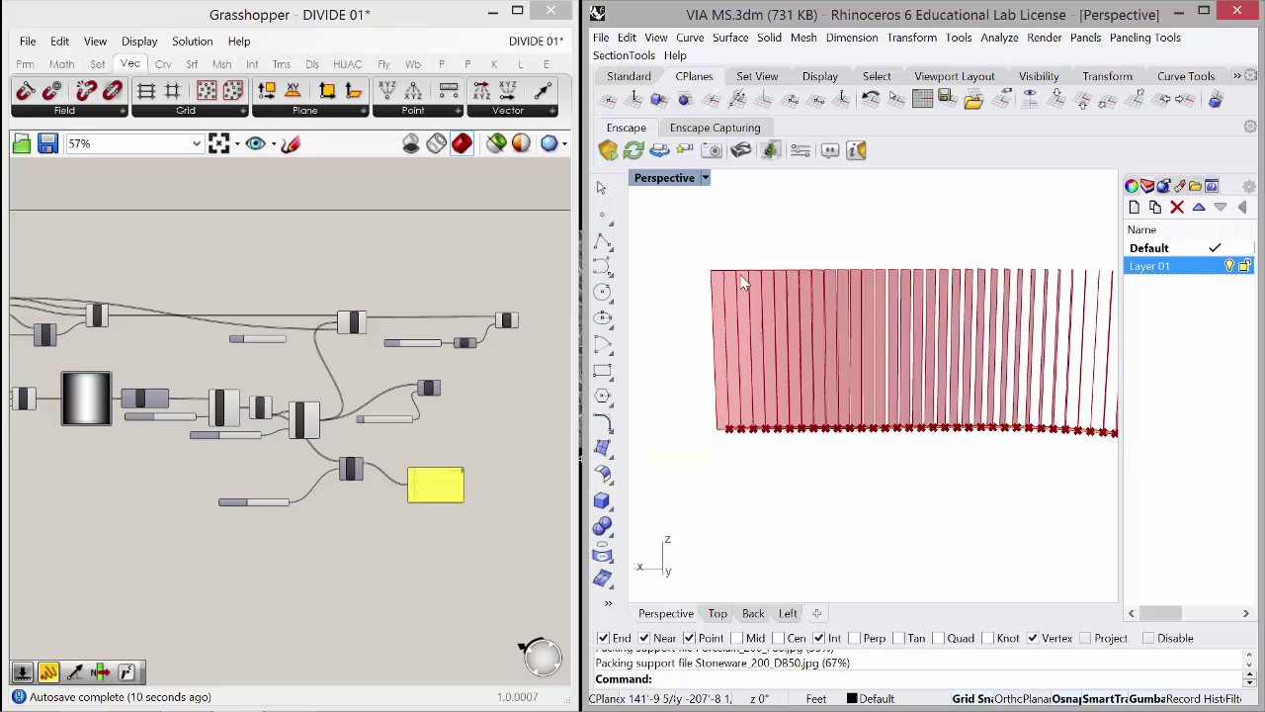
pyautogui.moveTo(960, 443); pyautogui.dragTo(1017, 468, button='right')
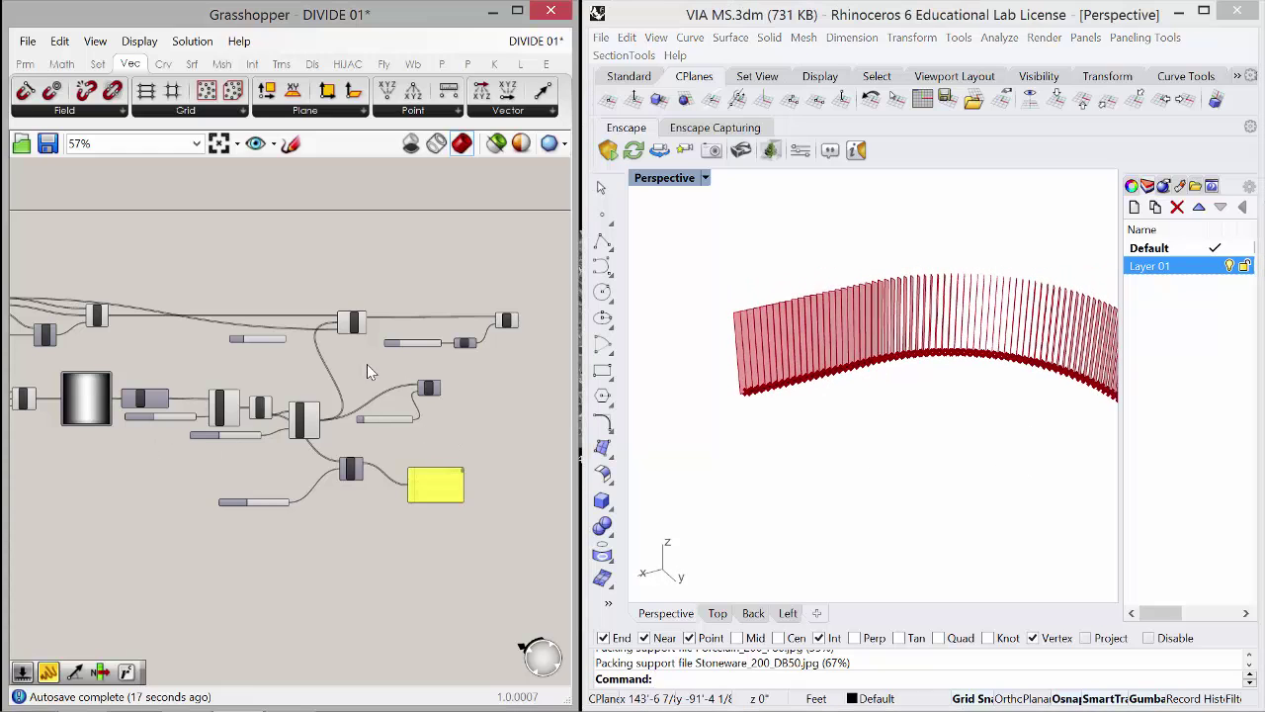
# Step: Set the Image Sampler's file path to 1000_2 gradient.jpg and apply it
pyautogui.scroll(-3, 367, 370)
pyautogui.scroll(6, 259, 406)
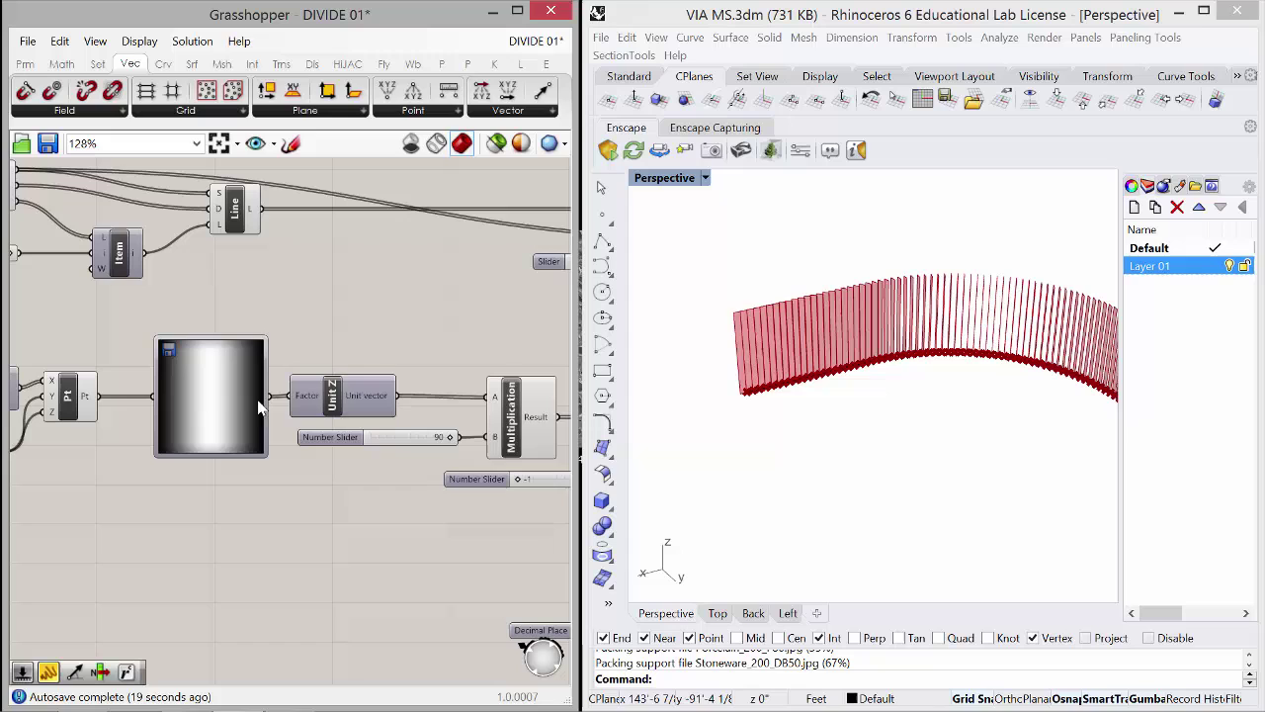
pyautogui.click(219, 398)
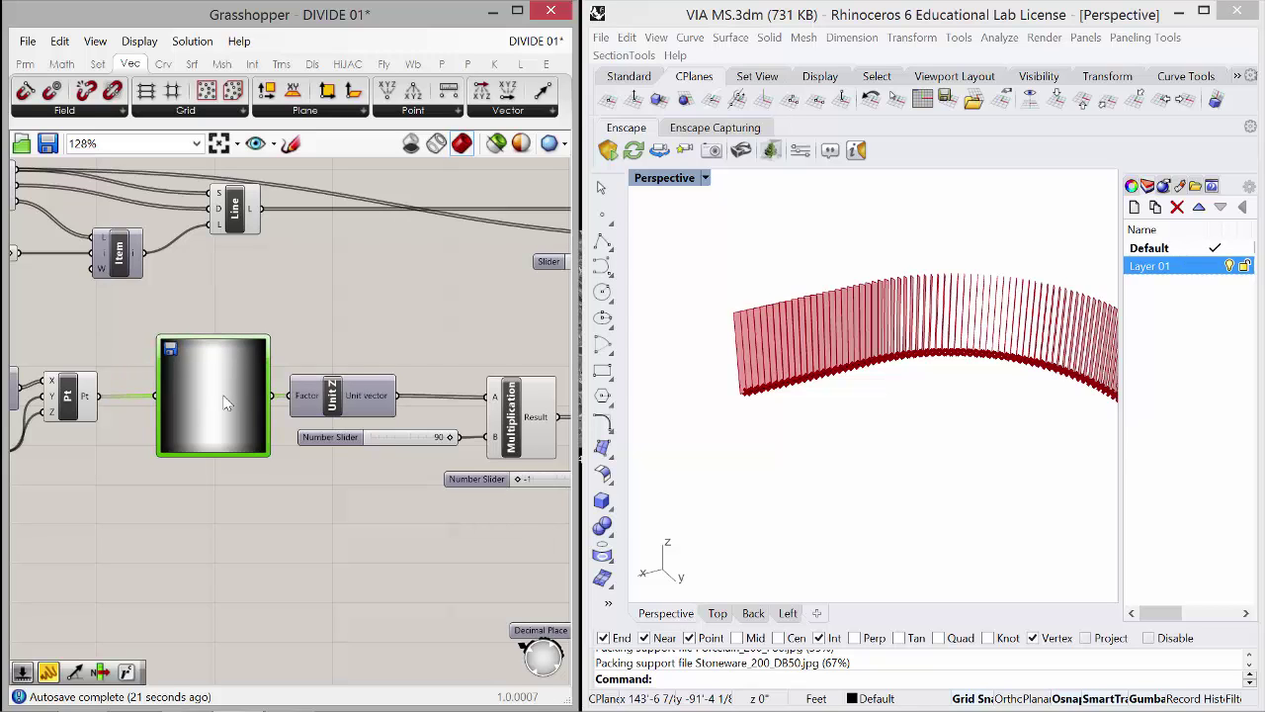
pyautogui.doubleClick(222, 395)
pyautogui.click(500, 415)
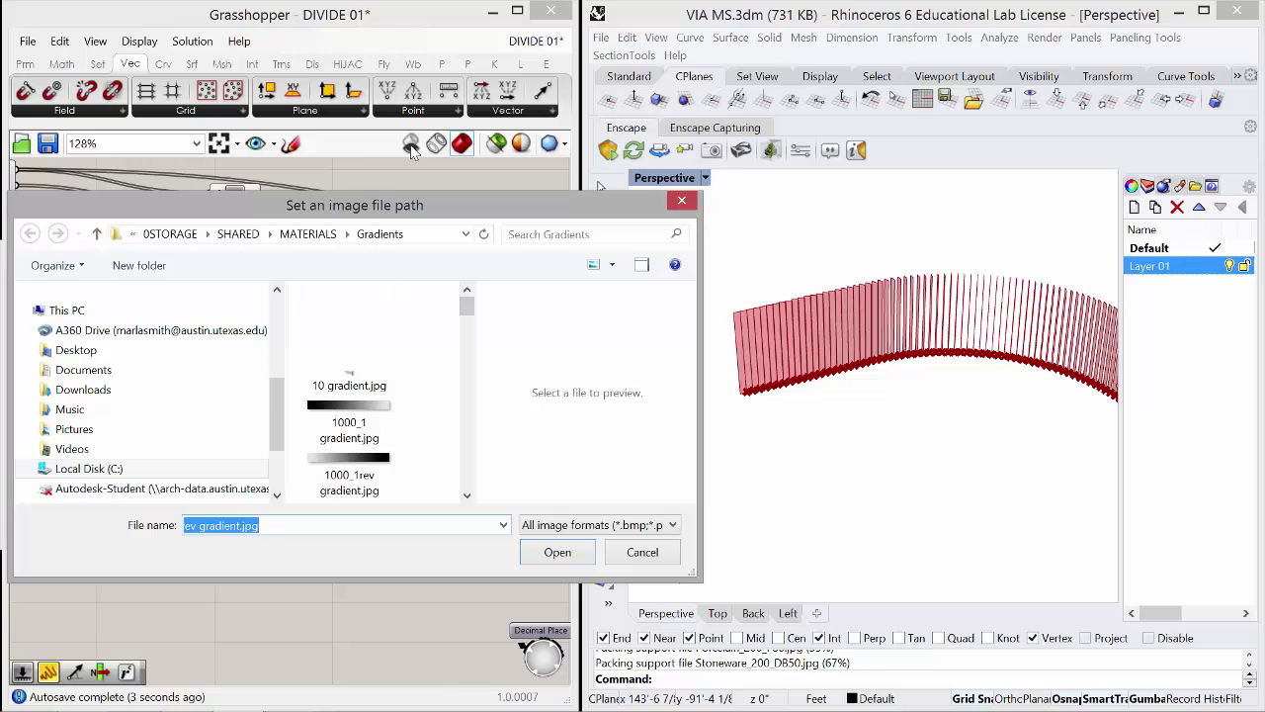
pyautogui.moveTo(448, 224); pyautogui.dragTo(547, 204)
pyautogui.moveTo(587, 301); pyautogui.dragTo(587, 309)
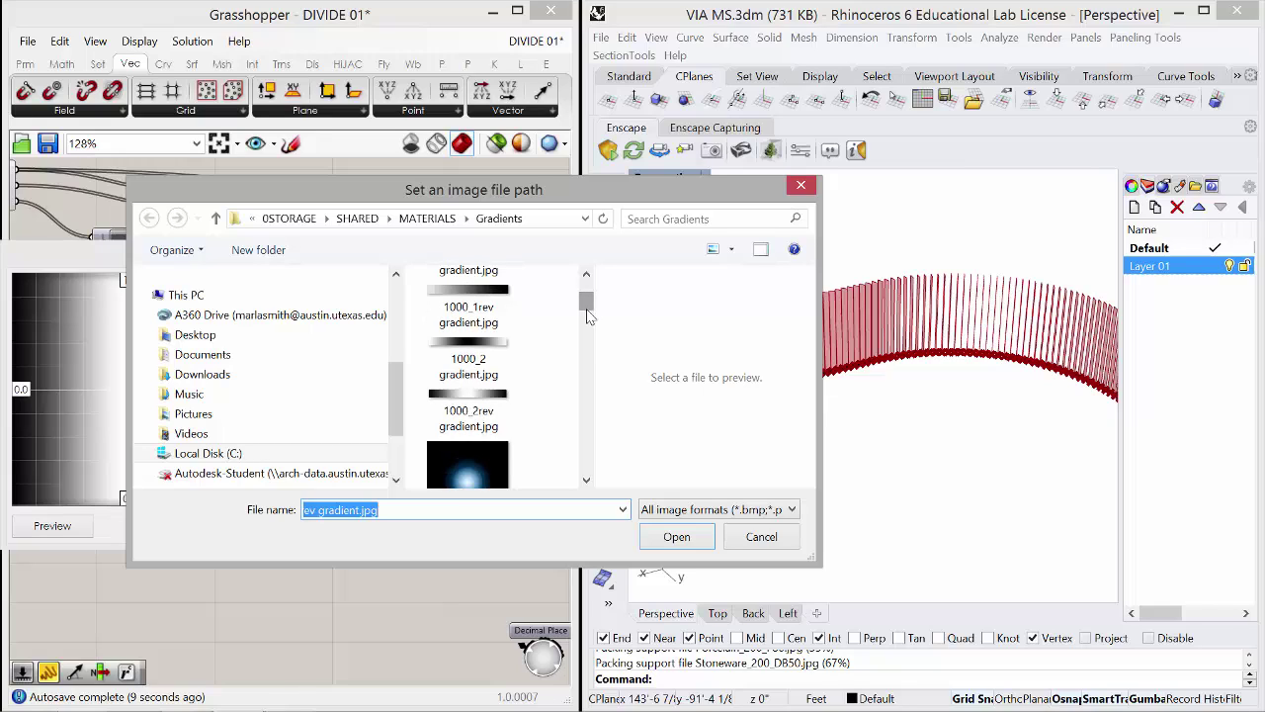
pyautogui.click(477, 348)
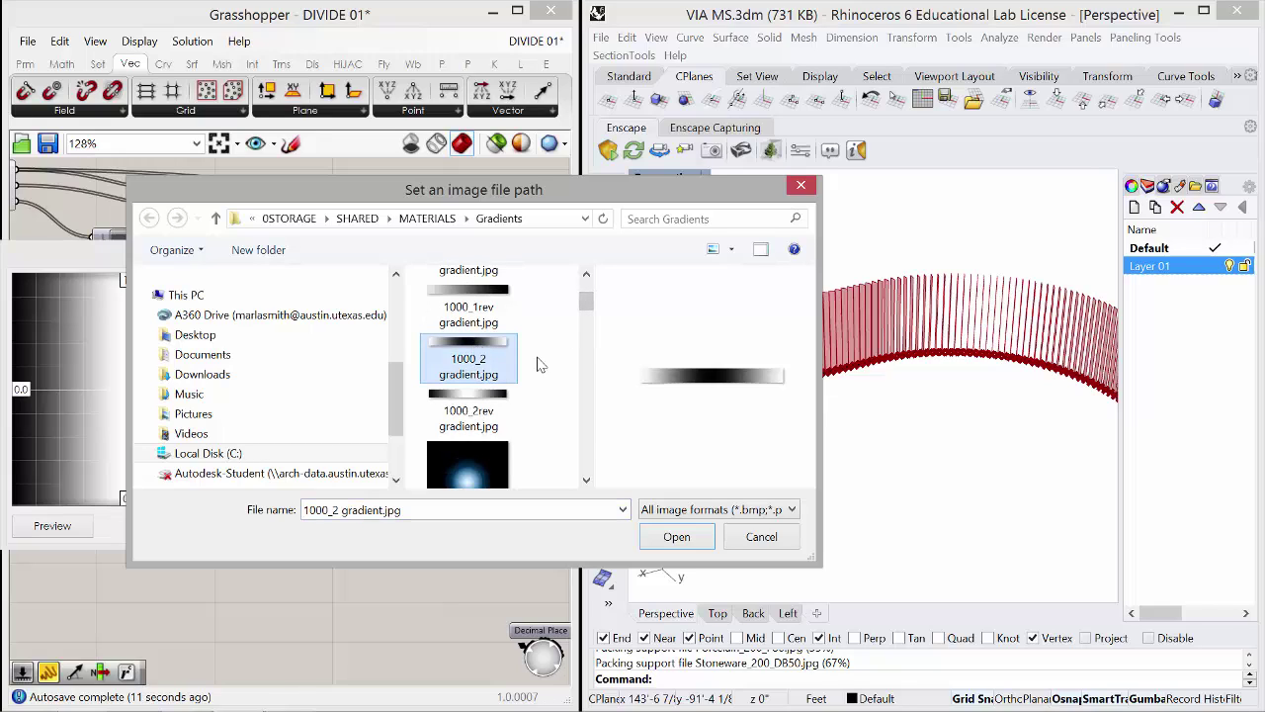
pyautogui.click(677, 537)
pyautogui.click(386, 527)
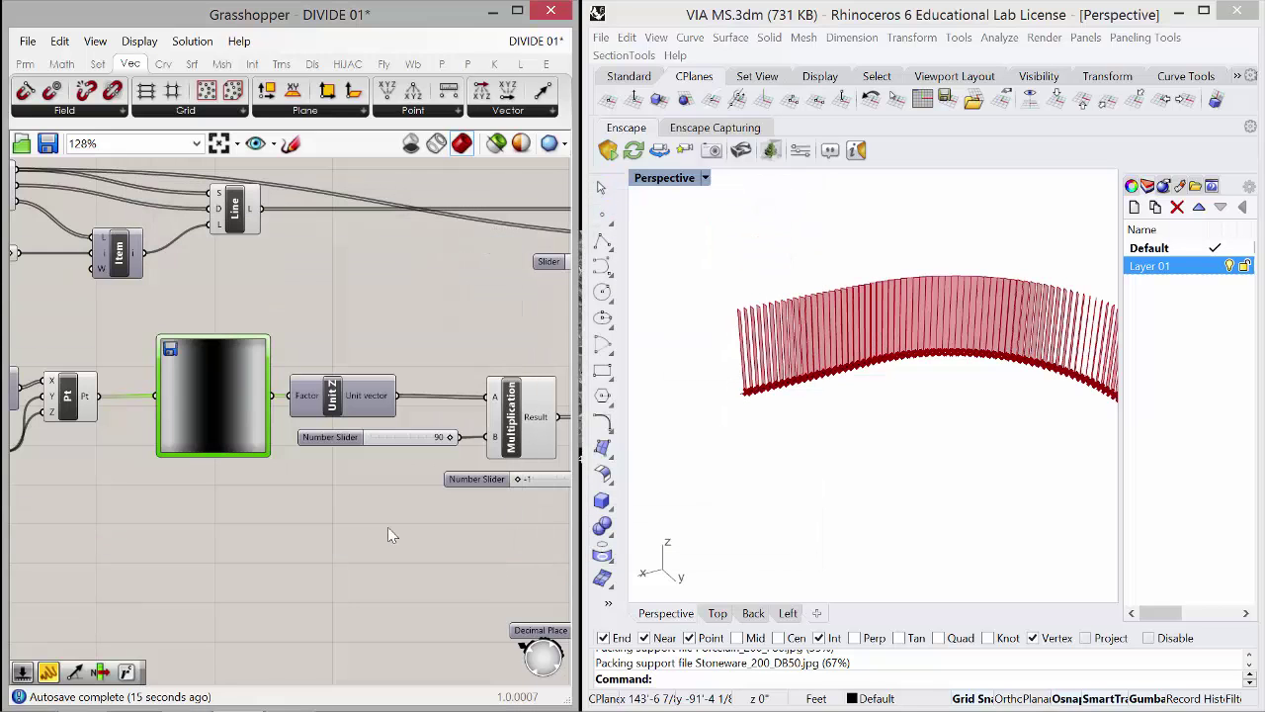
pyautogui.moveTo(853, 465); pyautogui.dragTo(895, 415, button='right')
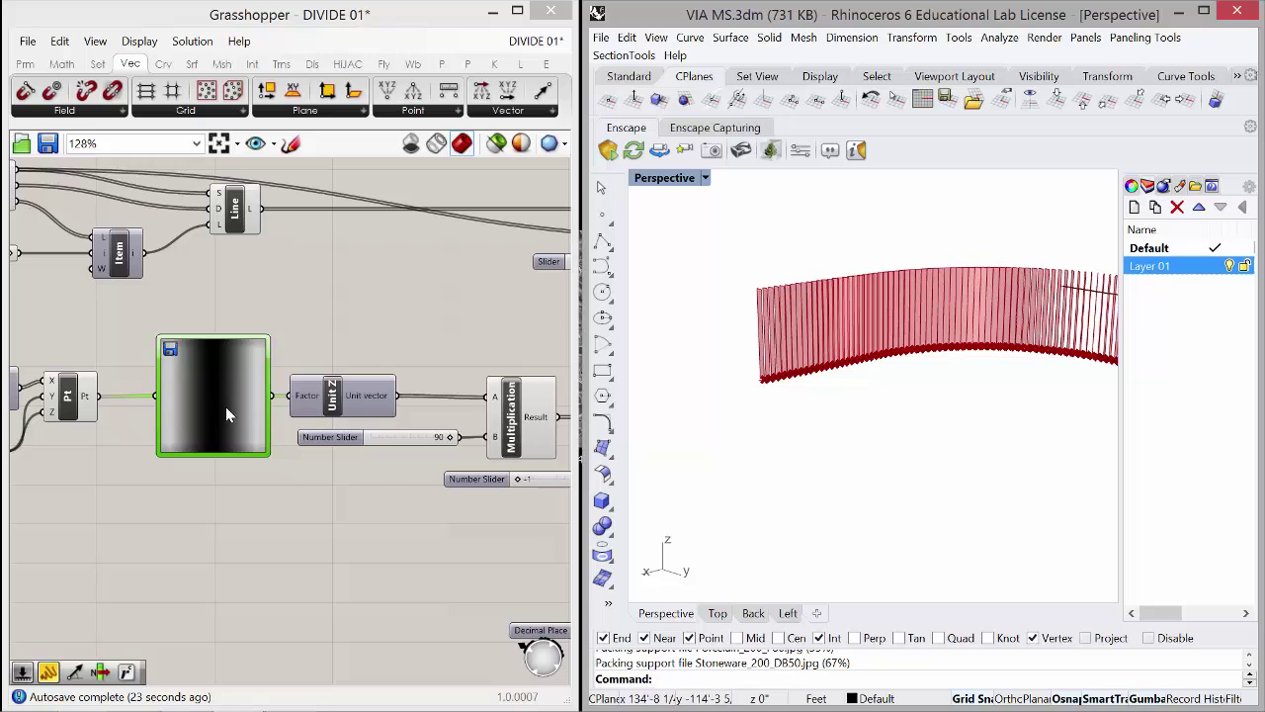
pyautogui.scroll(-3, 290, 323)
pyautogui.scroll(5, 411, 410)
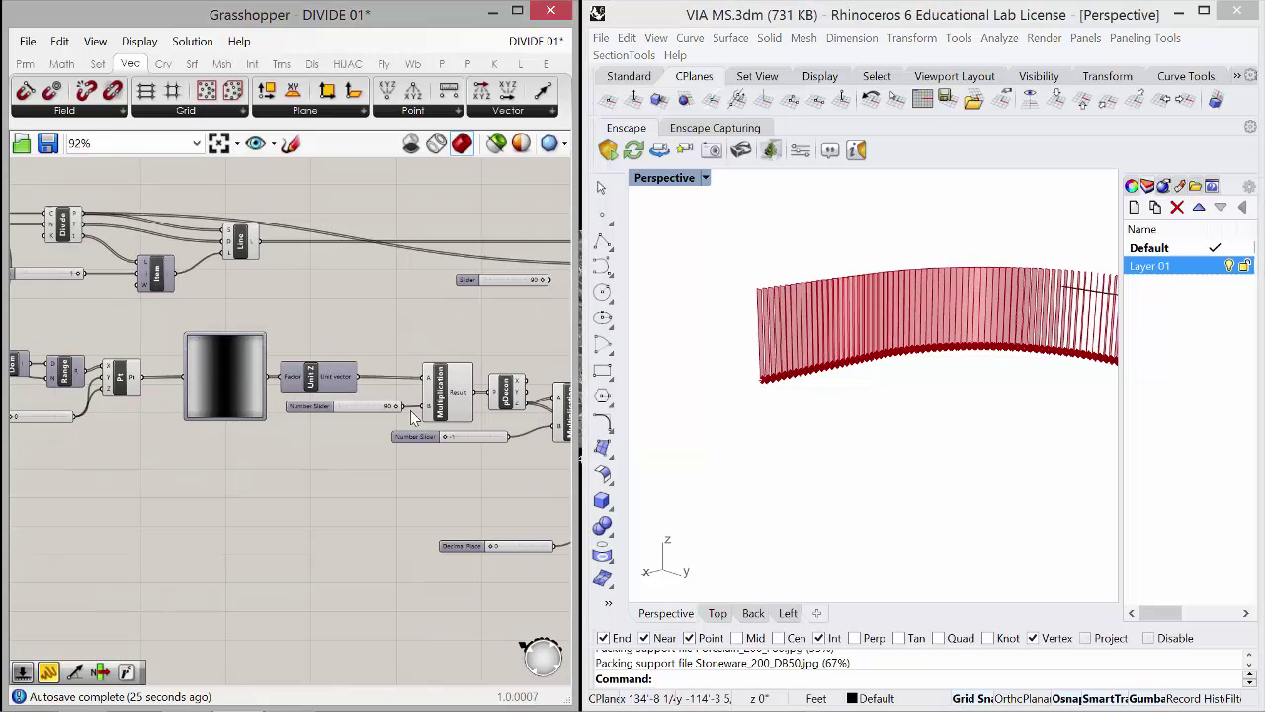
pyautogui.moveTo(386, 405); pyautogui.dragTo(423, 405)
pyautogui.click(840, 381)
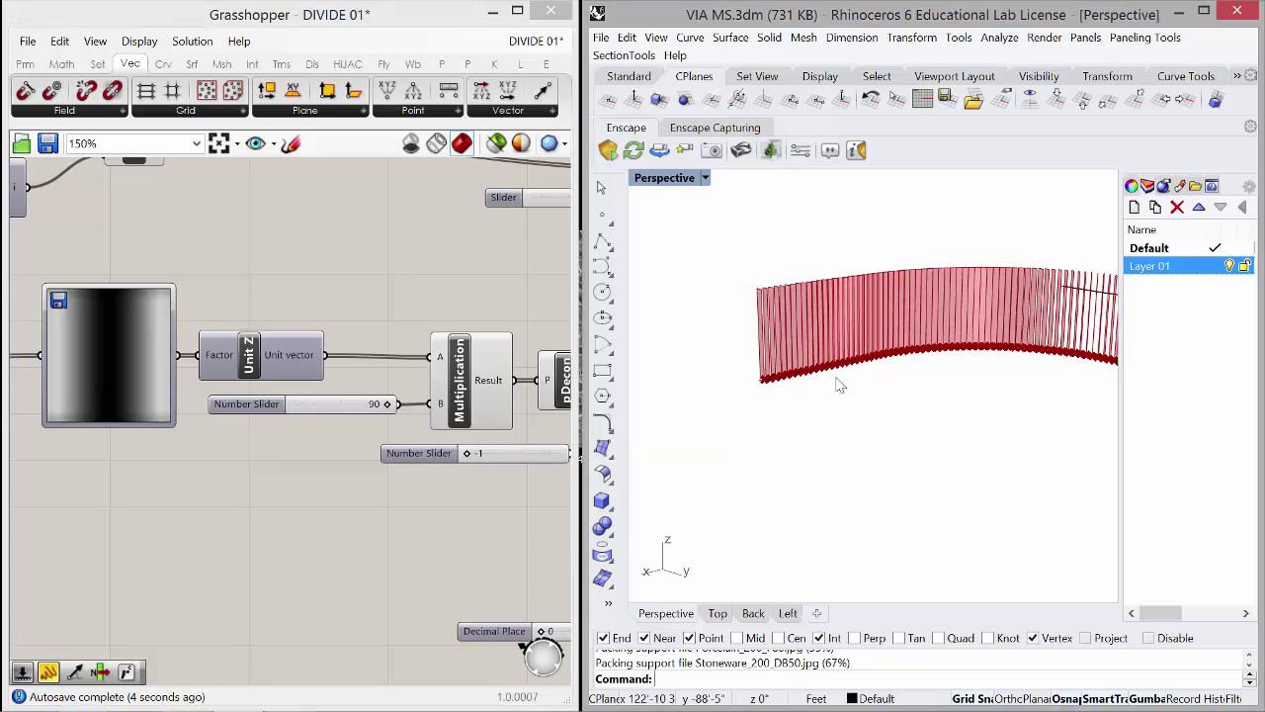
pyautogui.moveTo(778, 364); pyautogui.dragTo(893, 379, button='right')
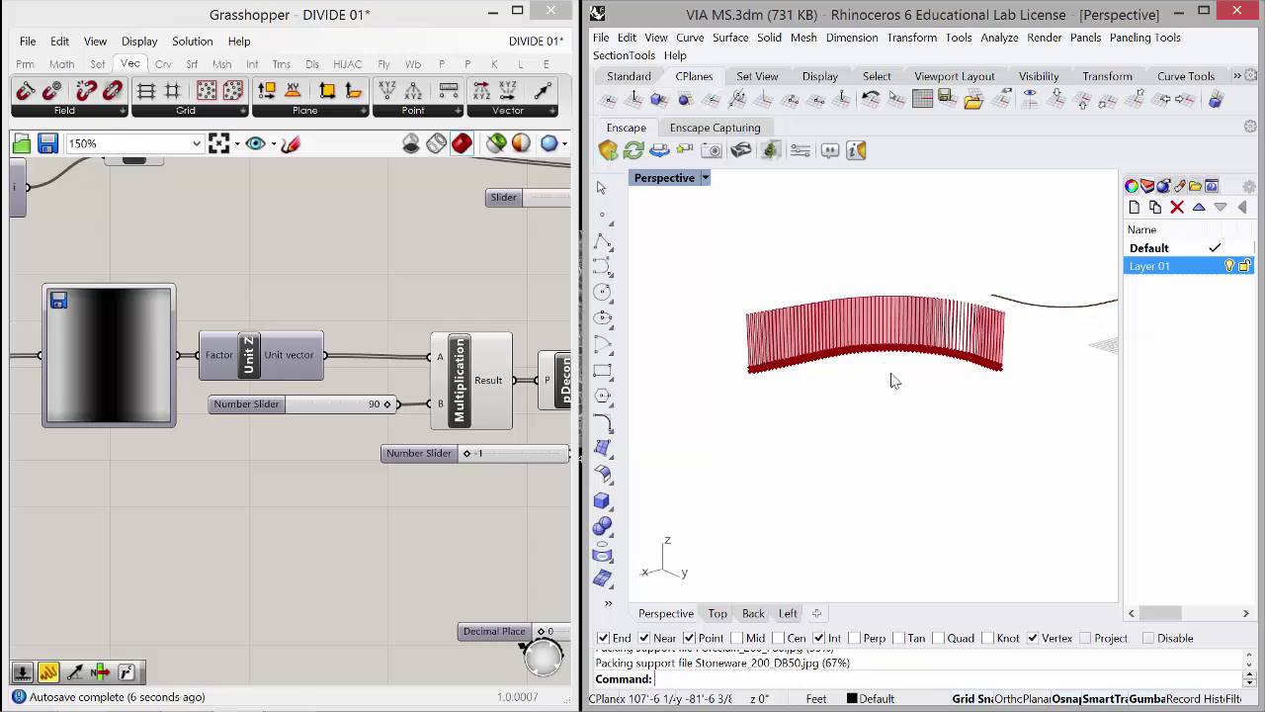
pyautogui.scroll(-5, 314, 276)
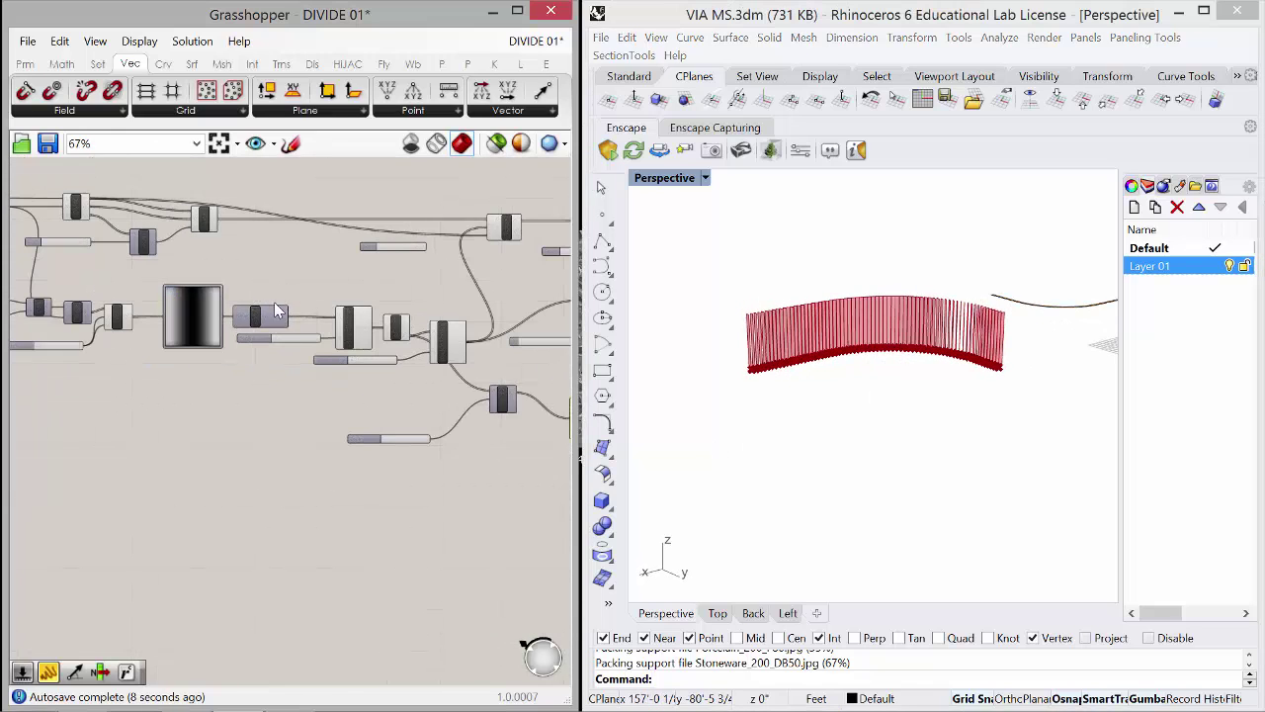
pyautogui.scroll(2, 480, 309)
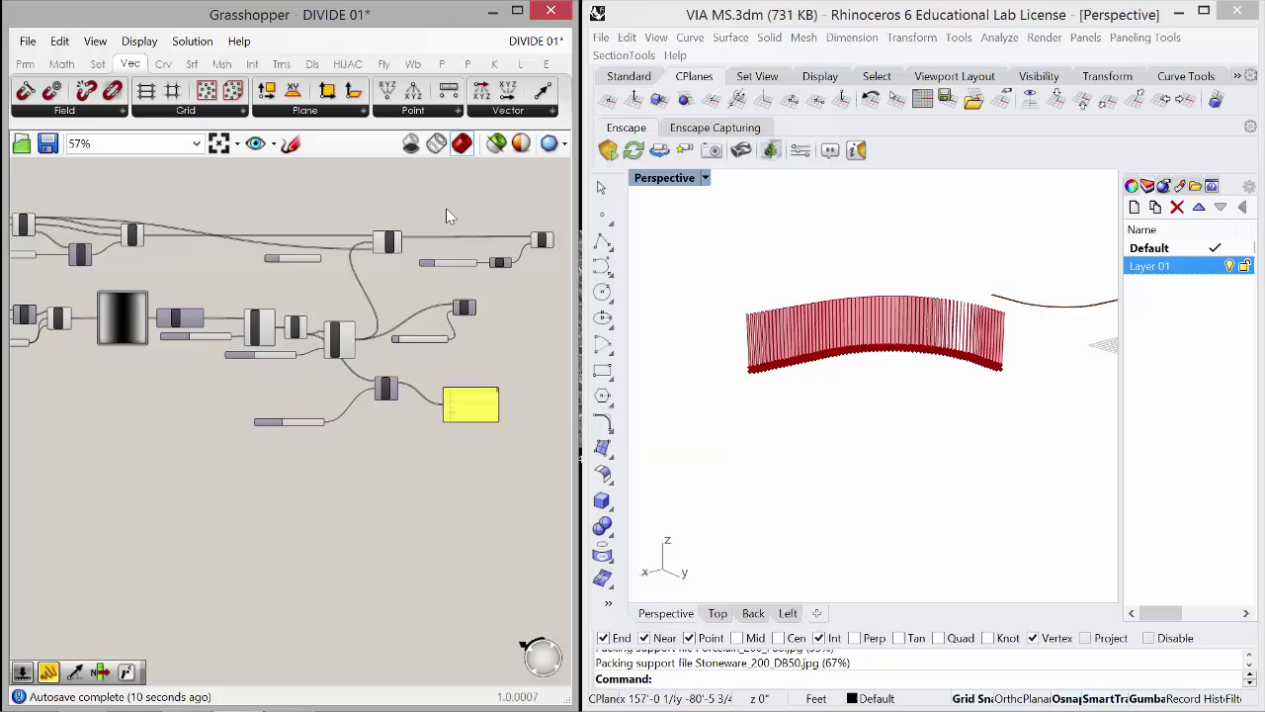